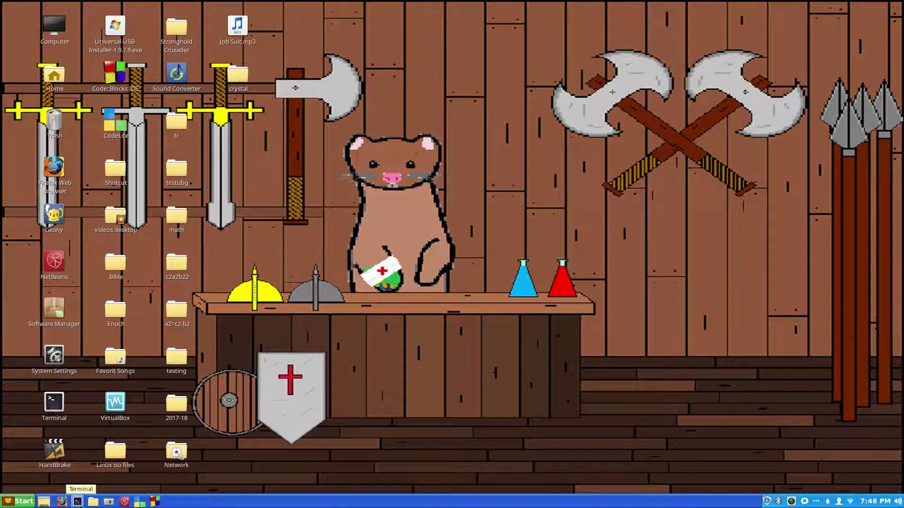
# Step: Open a terminal window from the taskbar's Terminal launcher
pyautogui.click(78, 501)
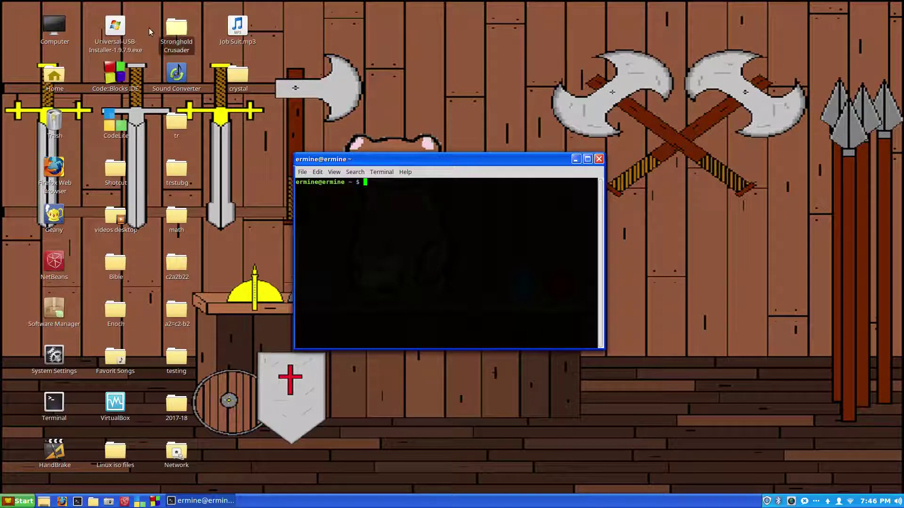
# Step: Launch Software Manager, authenticate with the administrator password, and search for codeblocks
pyautogui.doubleClick(62, 305)
pyautogui.write('••••••')
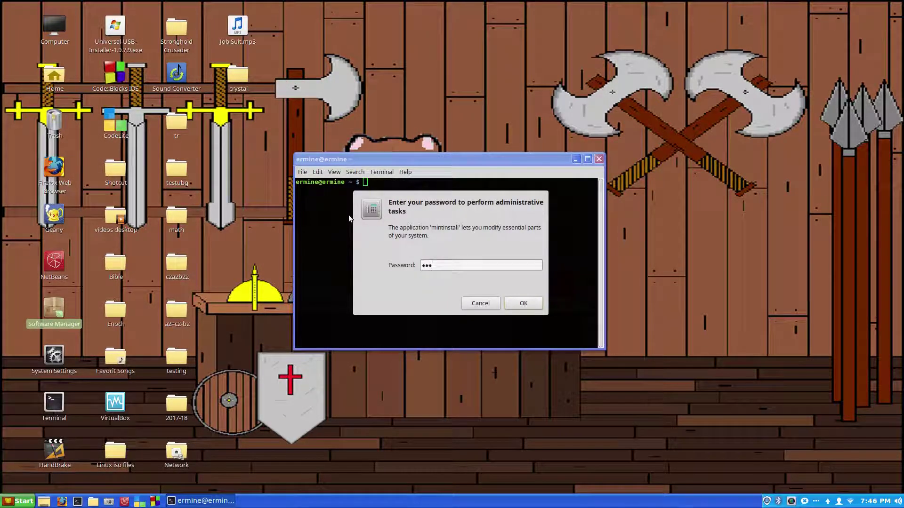
pyautogui.press('Return')
pyautogui.write('codel')
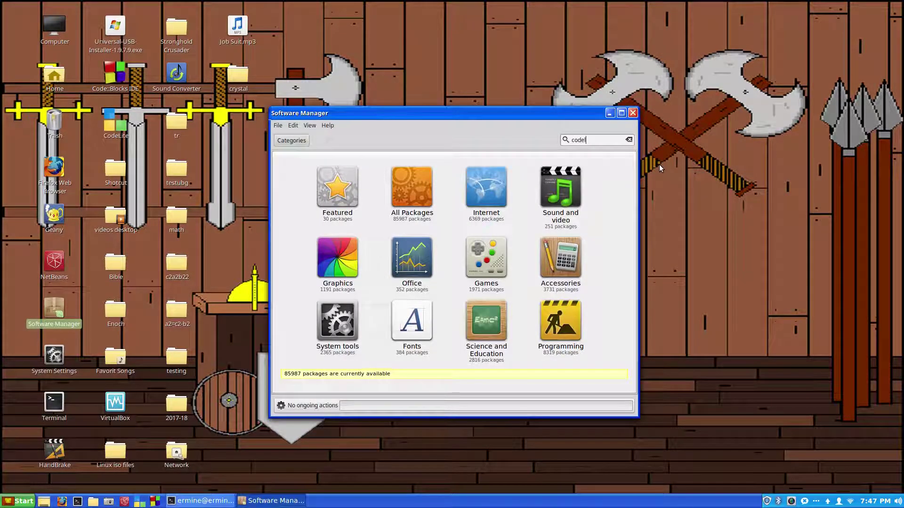
pyautogui.press('BackSpace')
pyautogui.write('blocks')
# Step: Remove the Codeblocks package, then minimise Software Manager
pyautogui.click(329, 166)
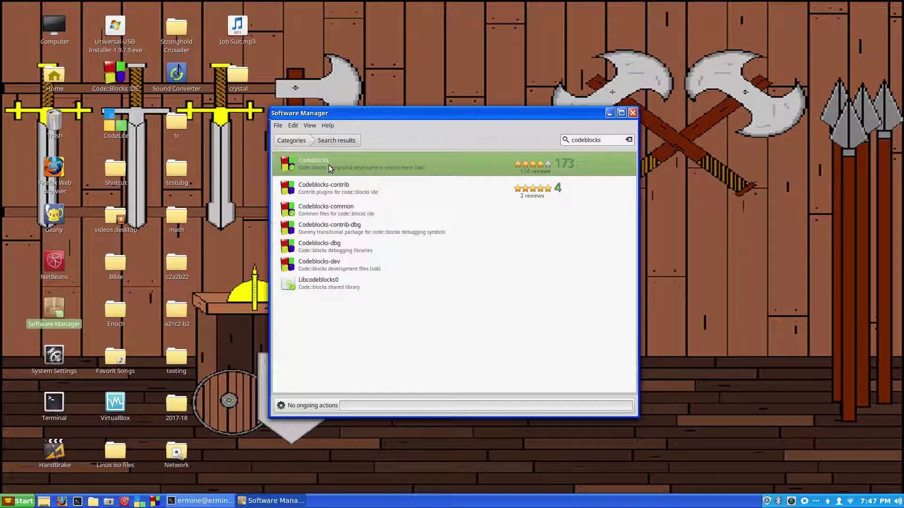
pyautogui.doubleClick(333, 162)
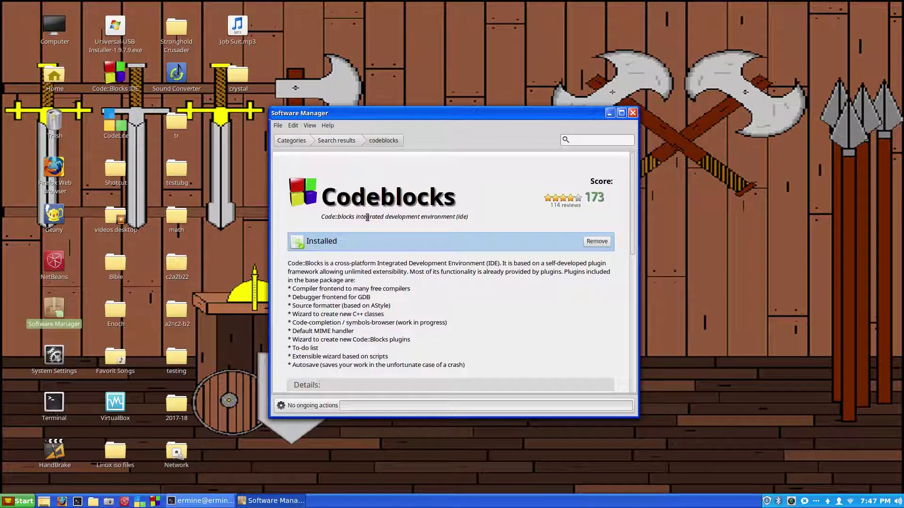
pyautogui.click(604, 242)
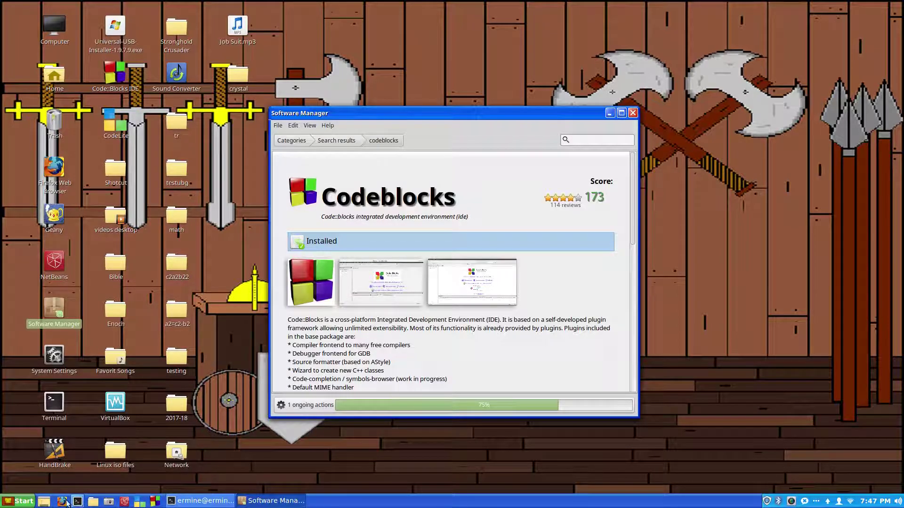
pyautogui.click(19, 501)
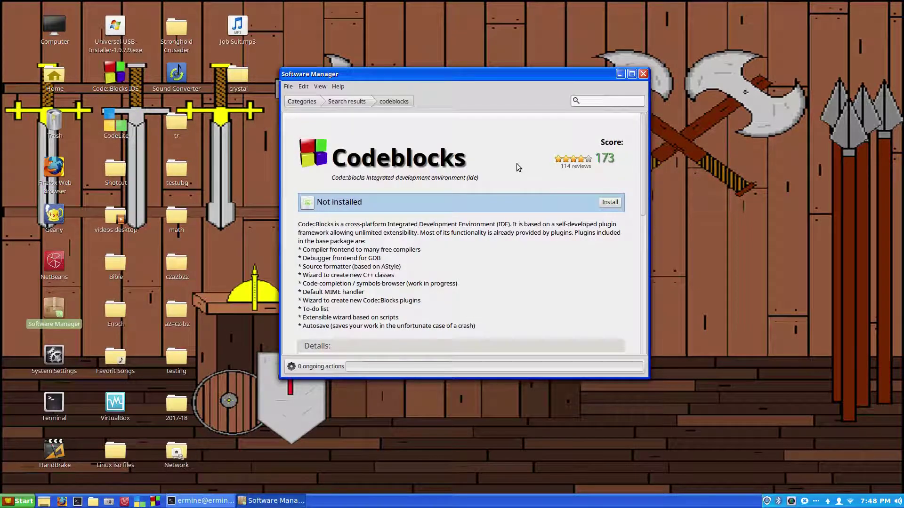
pyautogui.click(621, 75)
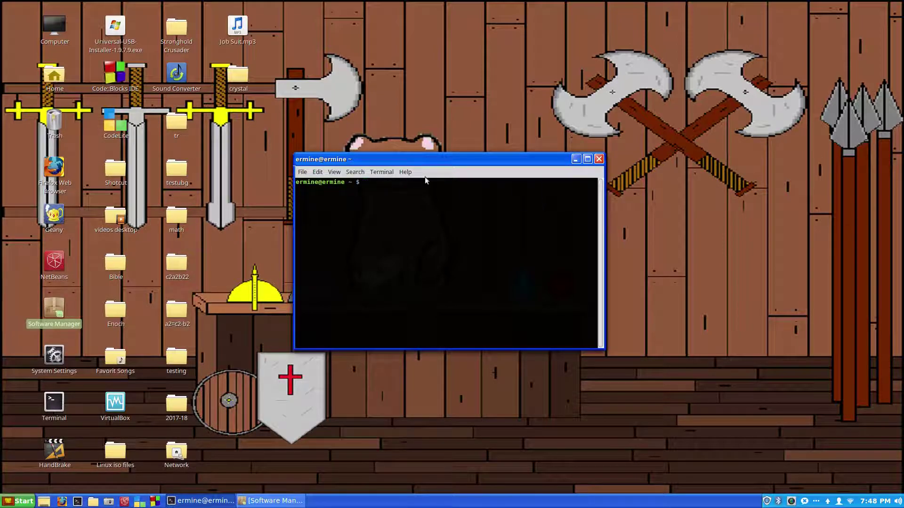
# Step: Run sudo apt-get purge codeblocks, giving the sudo password and confirming with y
pyautogui.write('sud')
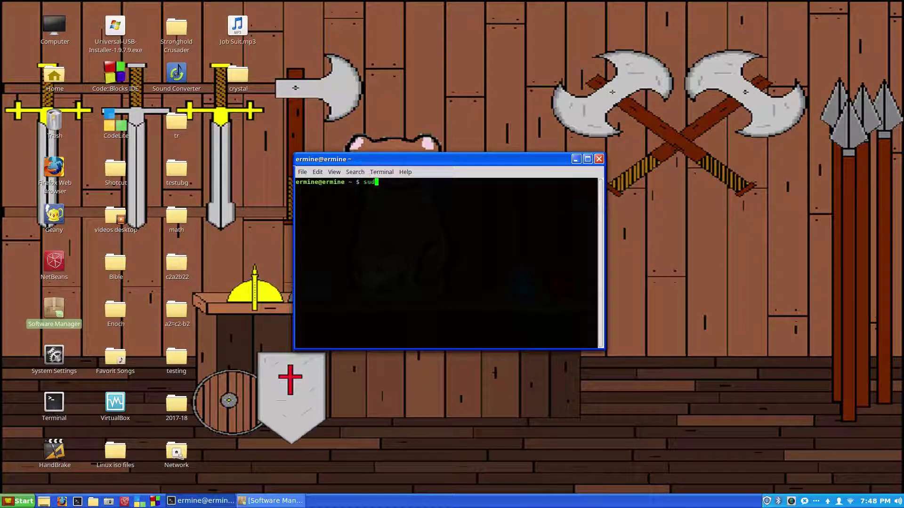
pyautogui.write('o apt-get ')
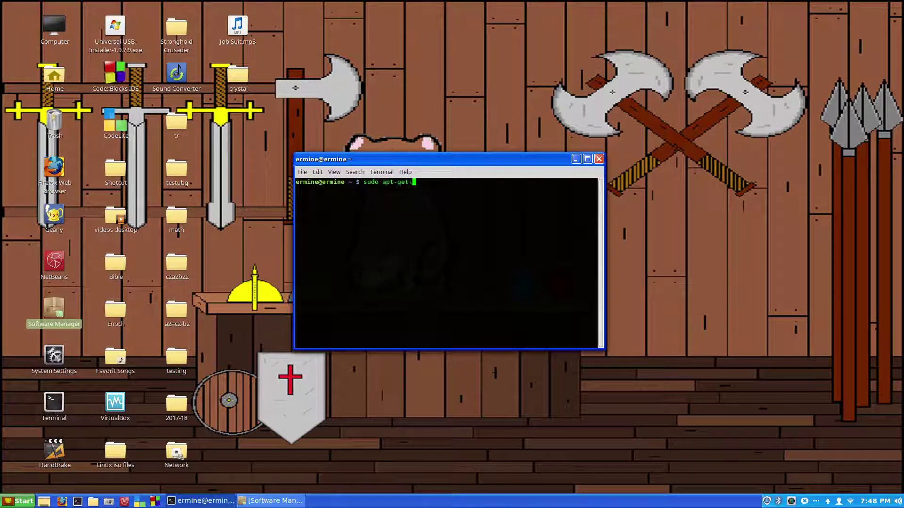
pyautogui.write('purge codeblocks')
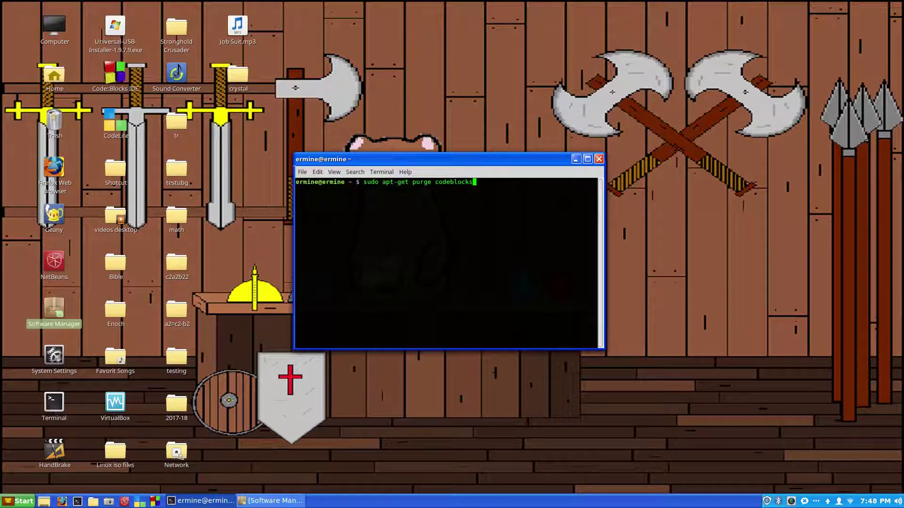
pyautogui.press('Return')
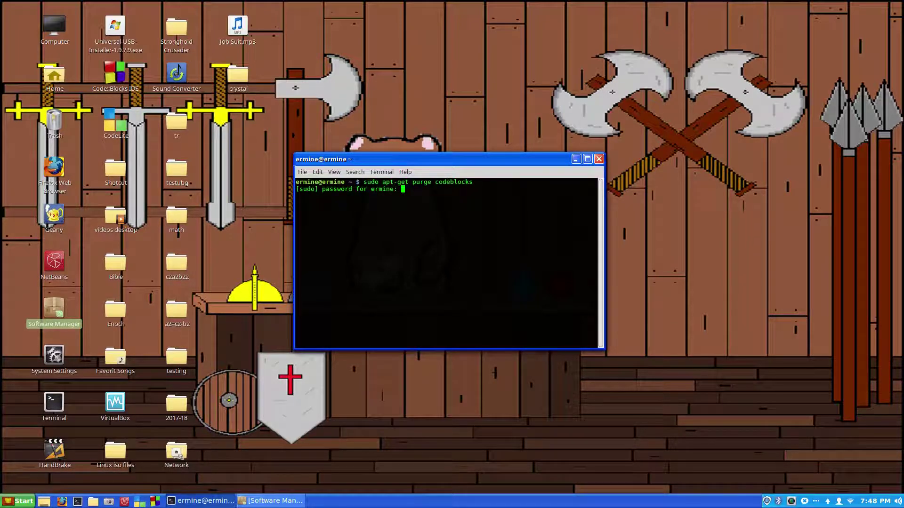
pyautogui.press('Return')
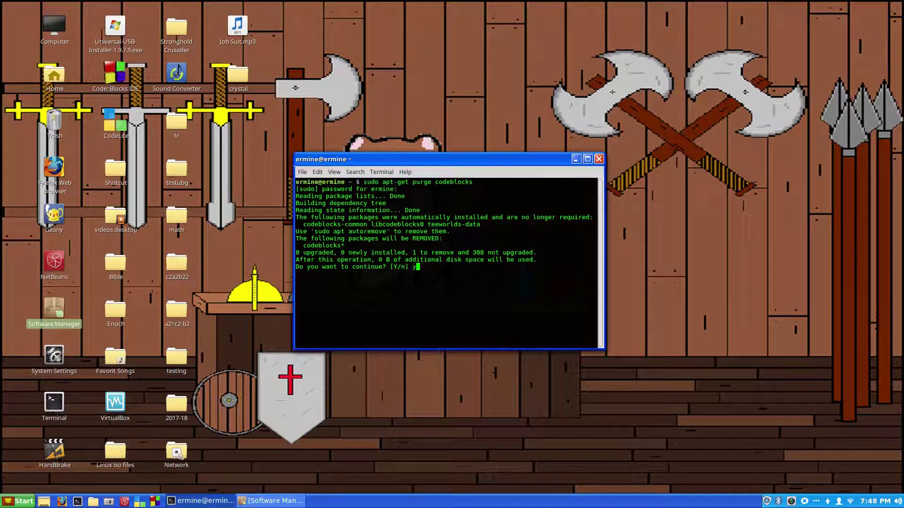
pyautogui.write('y')
pyautogui.press('Return')
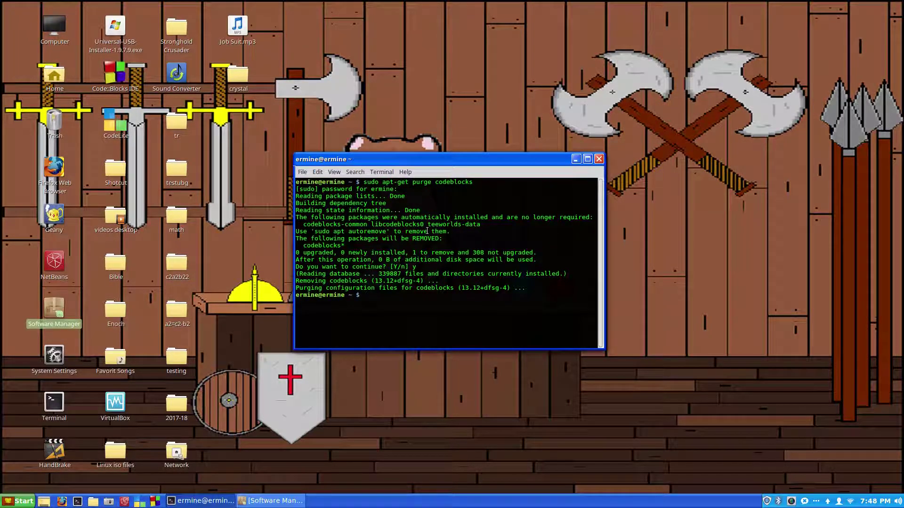
pyautogui.write('sudo apt-get')
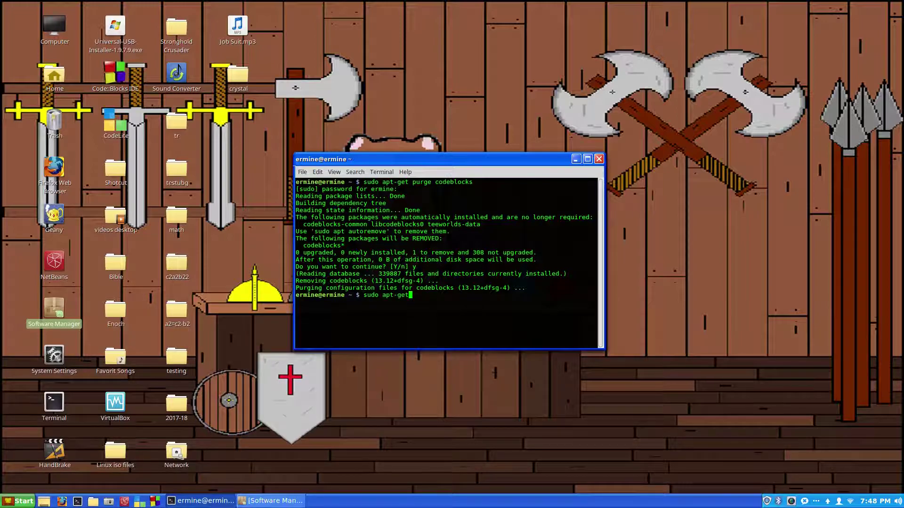
pyautogui.write(' autd')
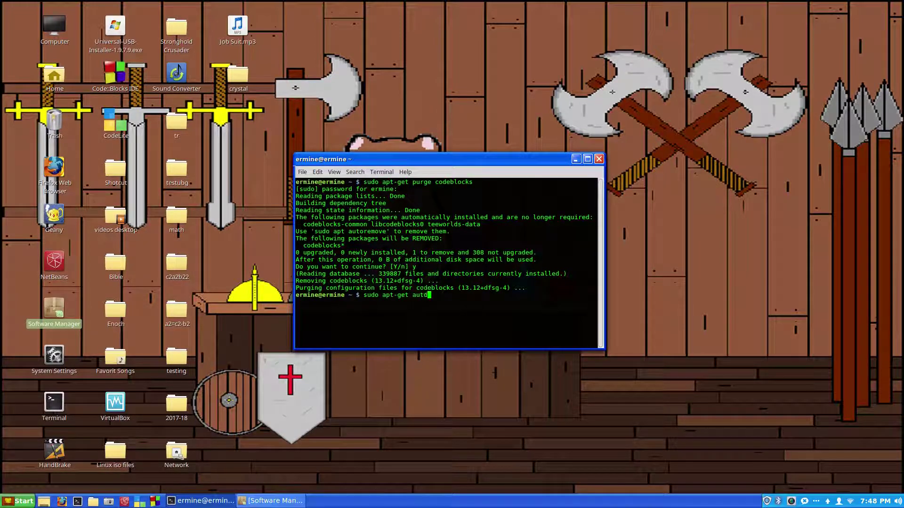
# Step: Run sudo apt-get autoremove codeblocks and confirm y to drop codeblocks-common, libcodeblocks0, teeworlds-data
pyautogui.press('BackSpace')
pyautogui.write('oremove codeblocks')
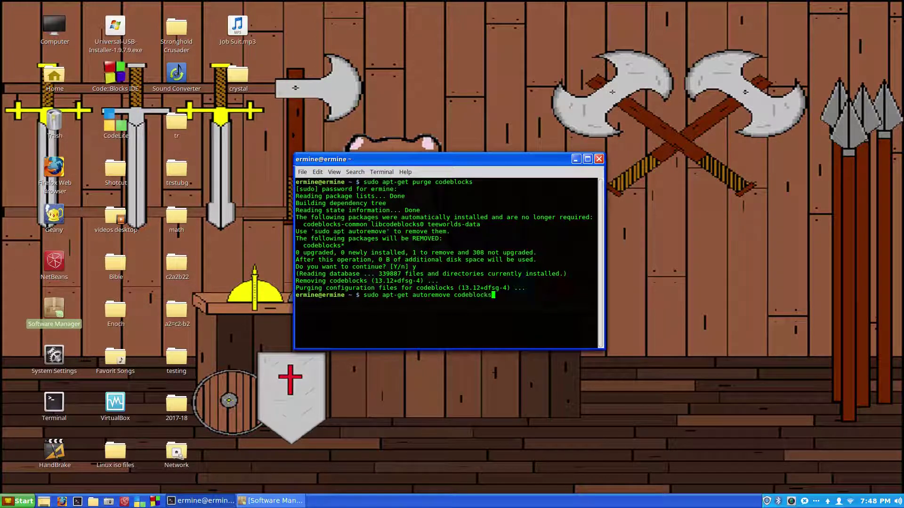
pyautogui.press('Return')
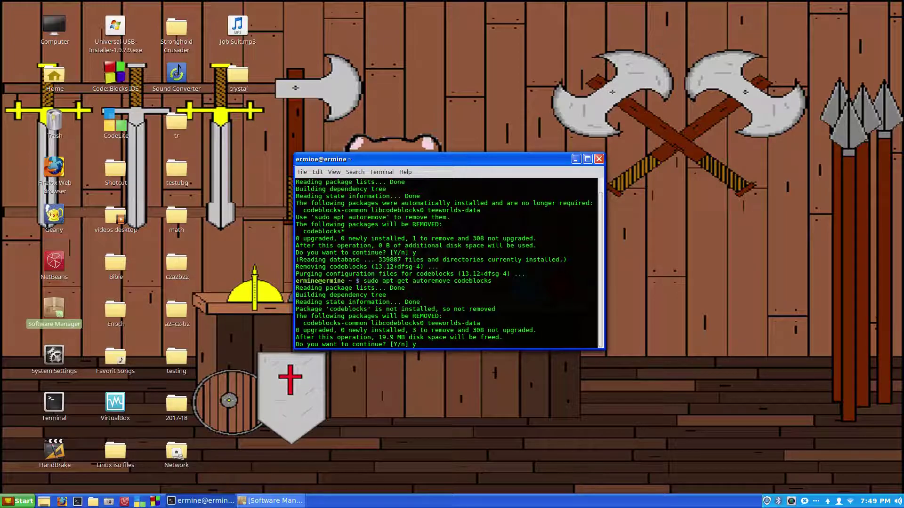
pyautogui.write('y')
pyautogui.press('Return')
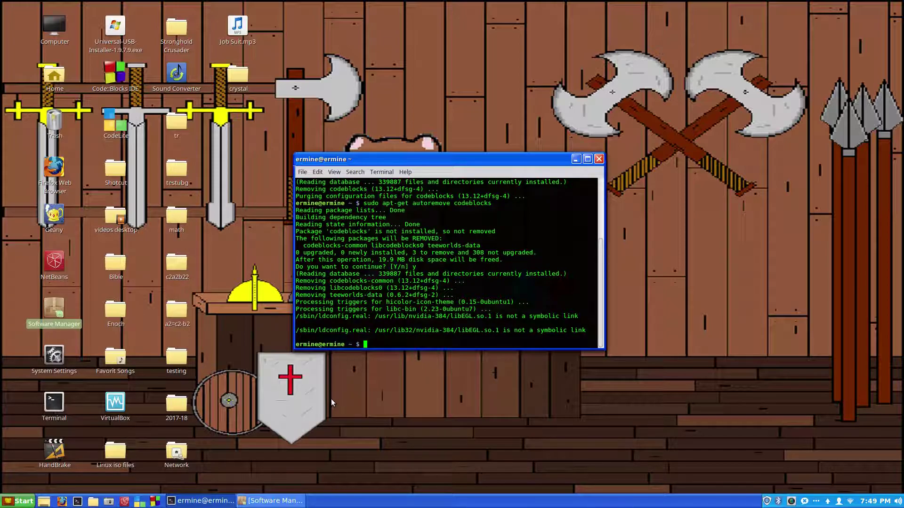
pyautogui.click(124, 193)
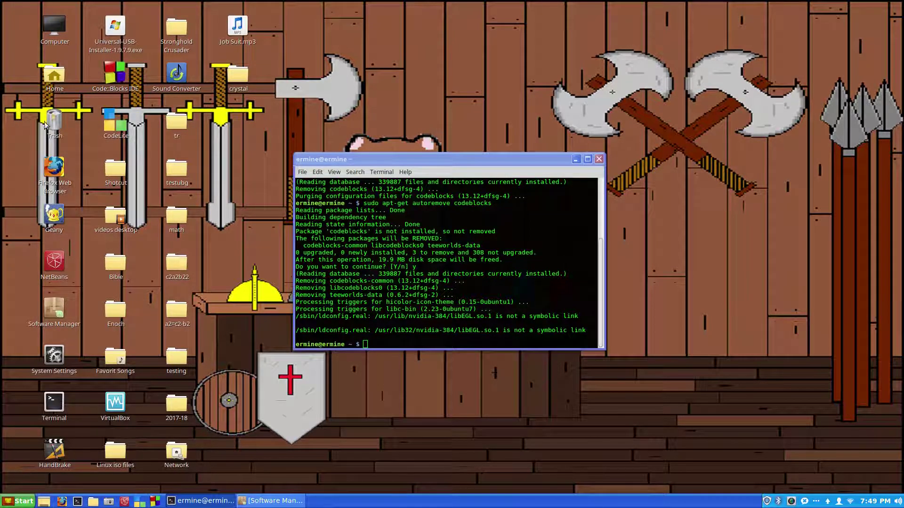
# Step: Open the Home folder in Nemo and turn off hidden files, leaving 26 items
pyautogui.click(18, 501)
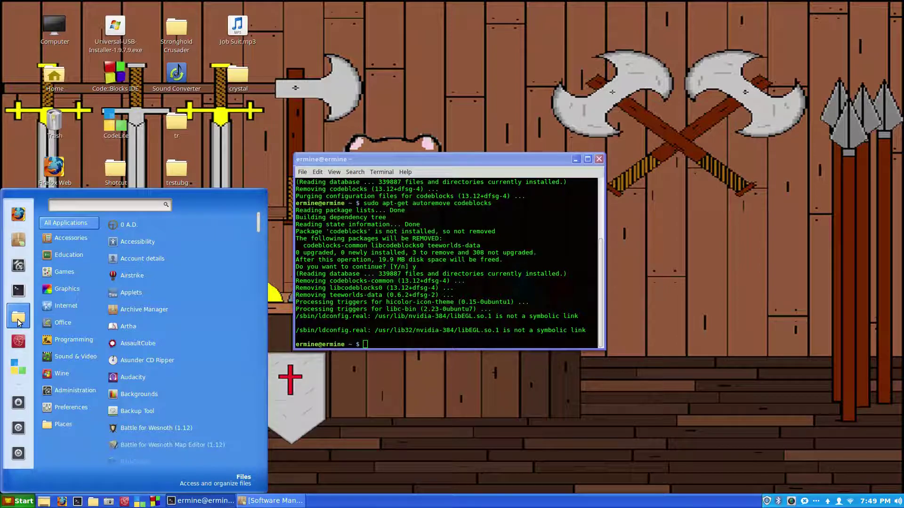
pyautogui.click(24, 320)
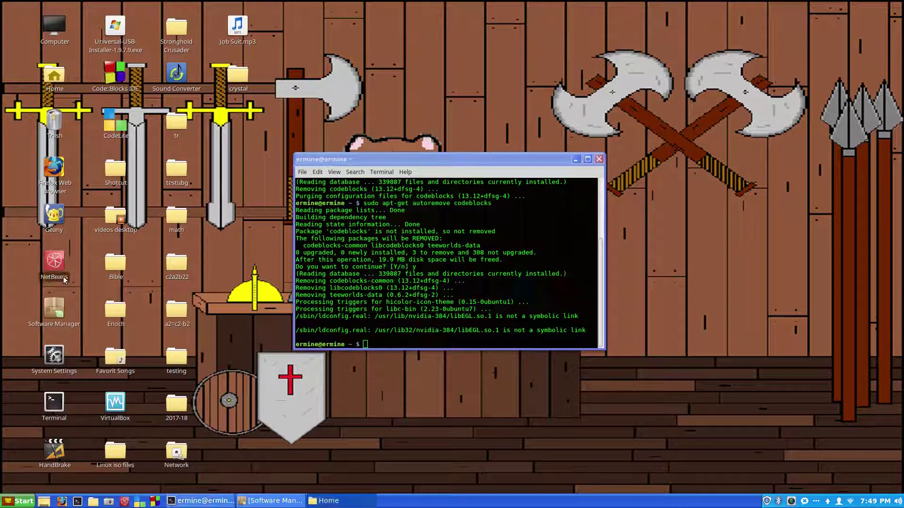
pyautogui.click(328, 501)
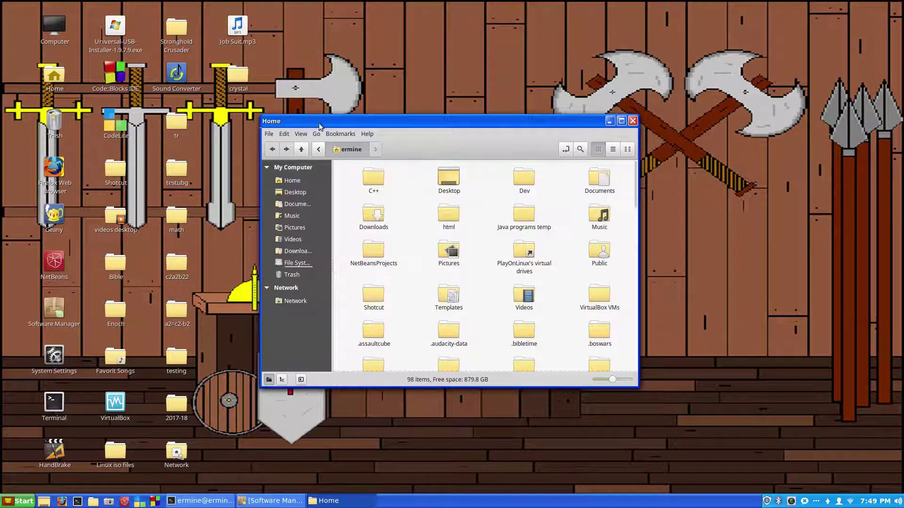
pyautogui.click(300, 133)
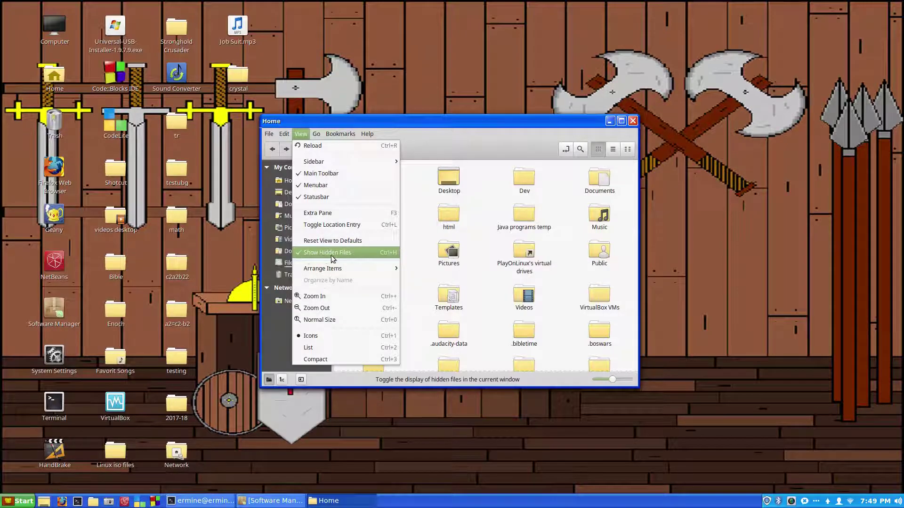
pyautogui.click(354, 252)
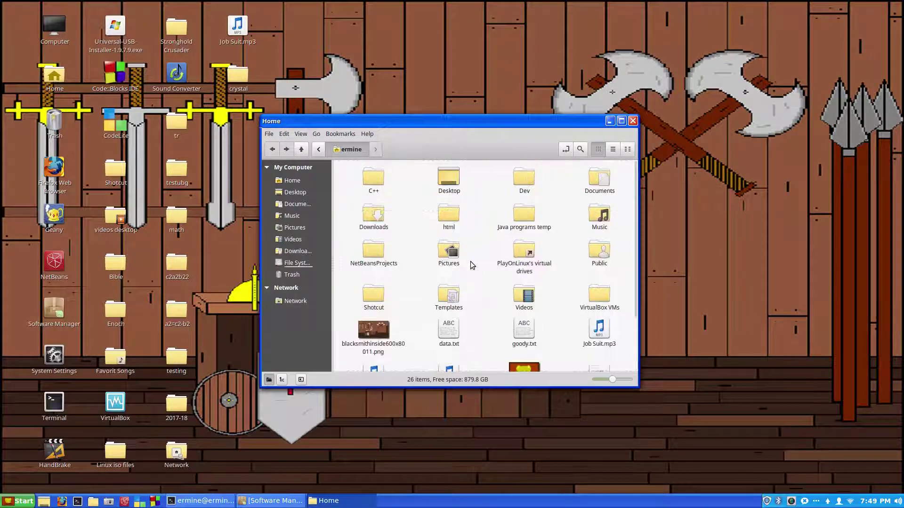
# Step: Enable Show Hidden Files and scroll the 100-item Home listing to locate .codeblocks
pyautogui.scroll(-1, 485, 227)
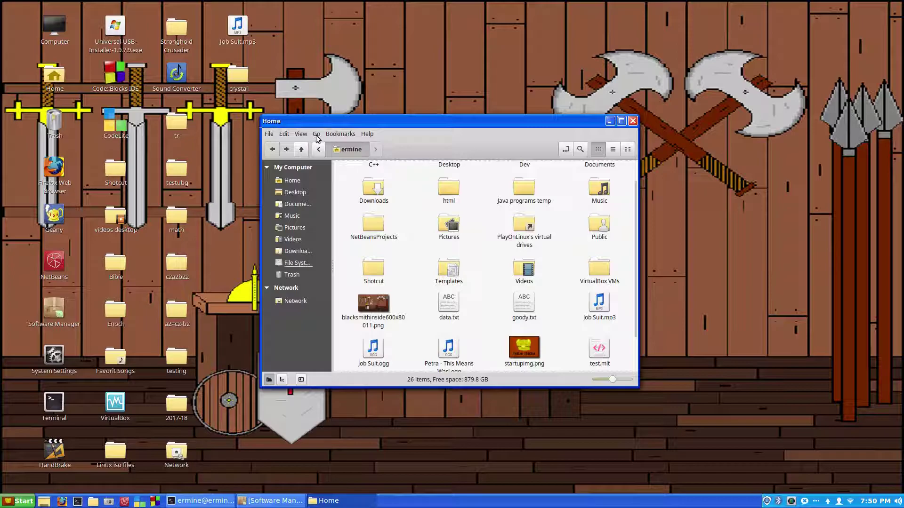
pyautogui.click(301, 134)
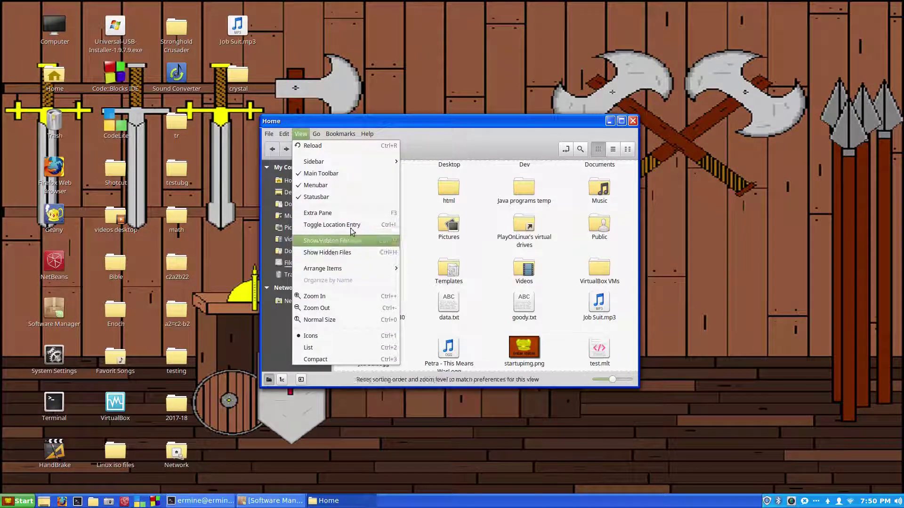
pyautogui.click(337, 253)
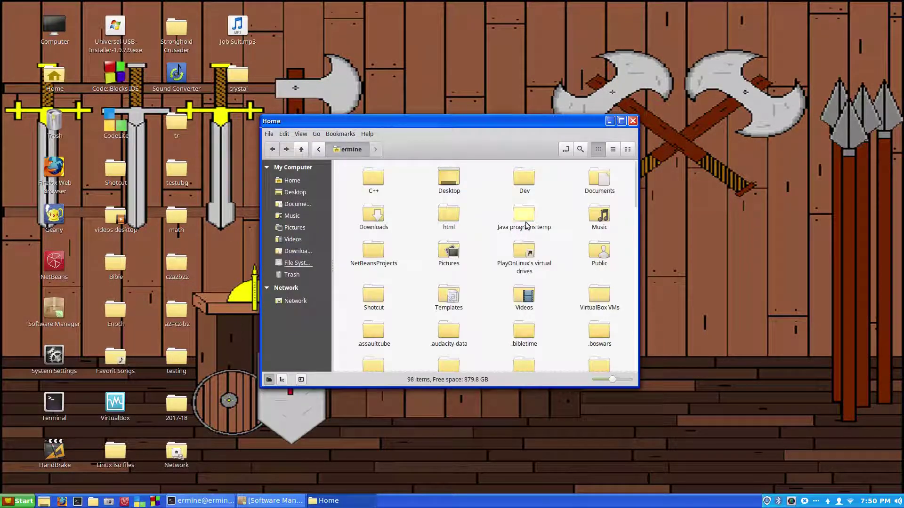
pyautogui.scroll(-5, 520, 230)
pyautogui.scroll(-4, 520, 236)
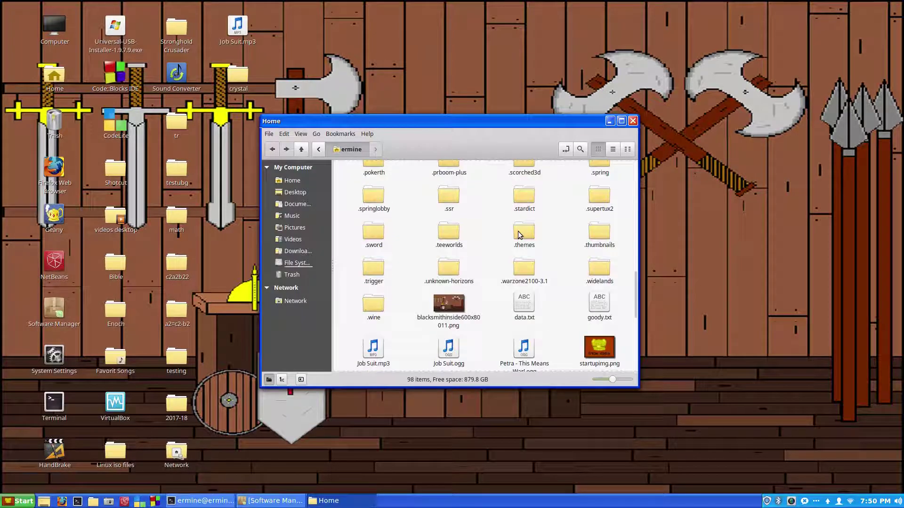
pyautogui.scroll(5, 518, 237)
pyautogui.scroll(3, 504, 237)
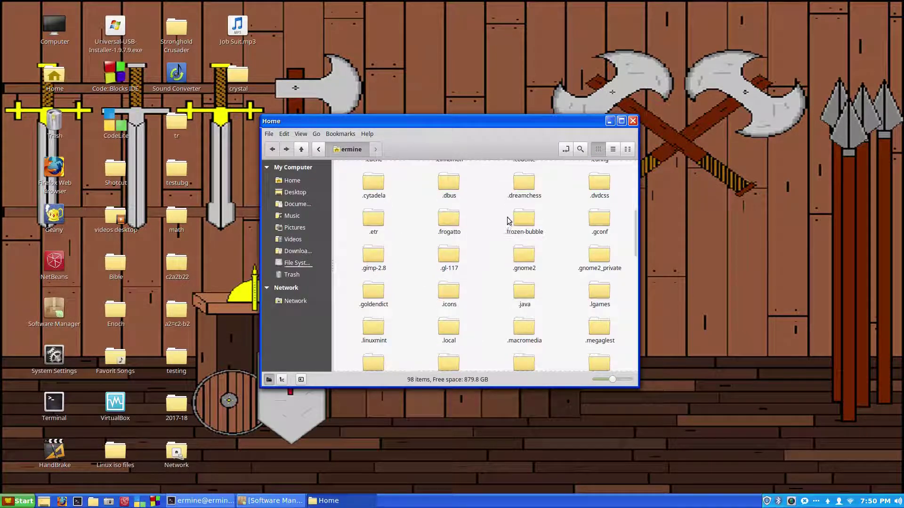
pyautogui.scroll(4, 508, 221)
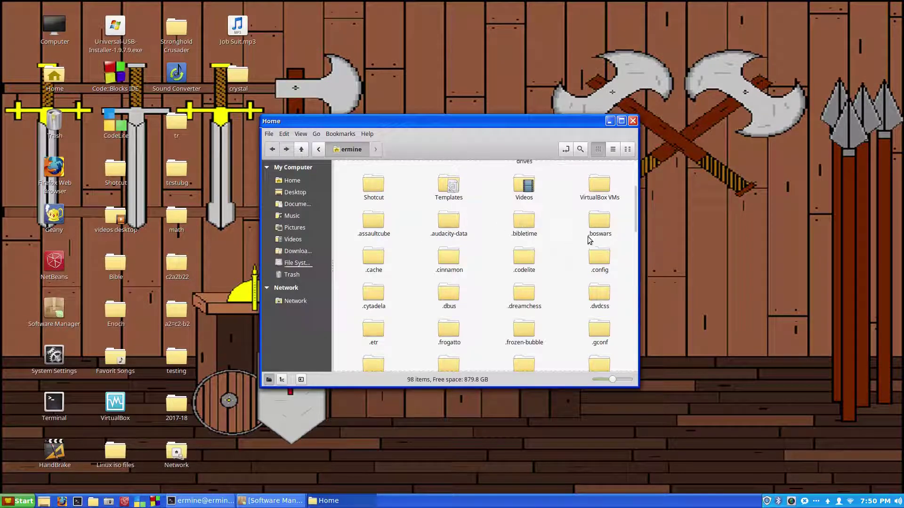
pyautogui.scroll(1, 588, 238)
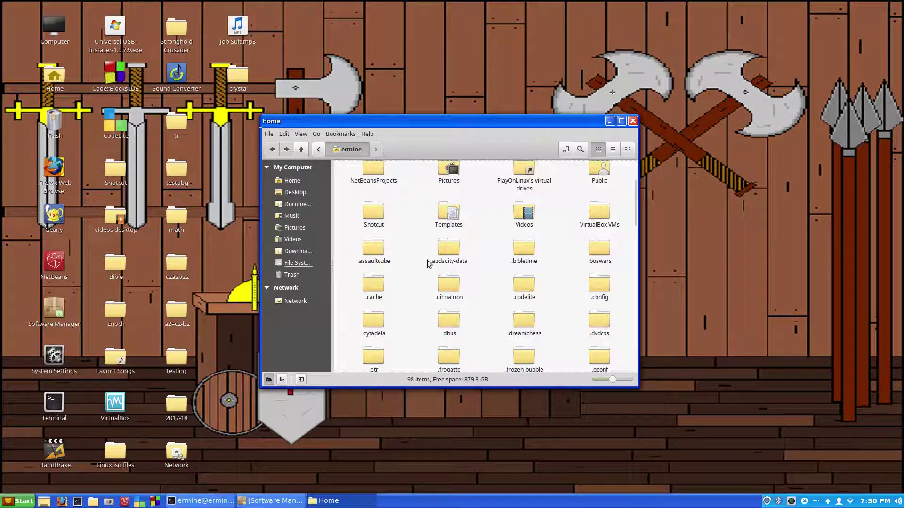
pyautogui.scroll(-1, 429, 262)
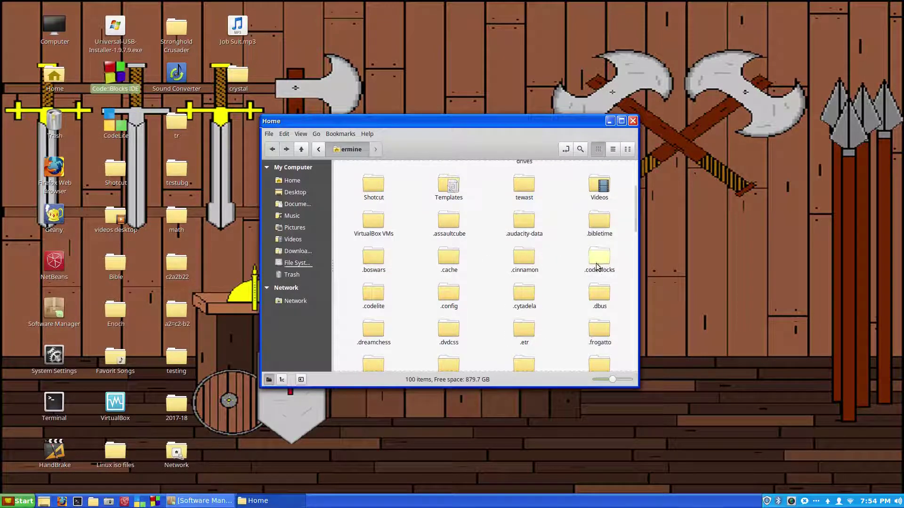
# Step: Select .codeblocks, reload the Home folder listing, and select .codeblocks again
pyautogui.click(609, 263)
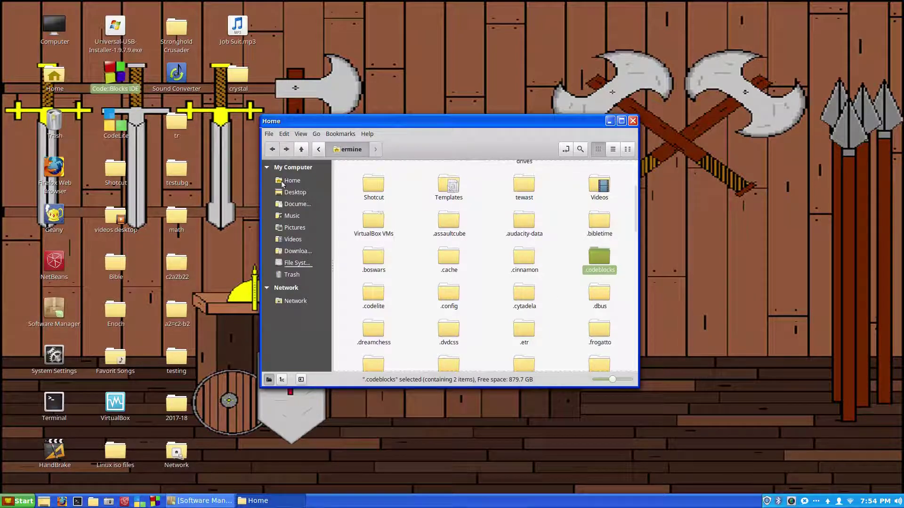
pyautogui.hotkey('alt', 'Home')
pyautogui.scroll(-2, 573, 286)
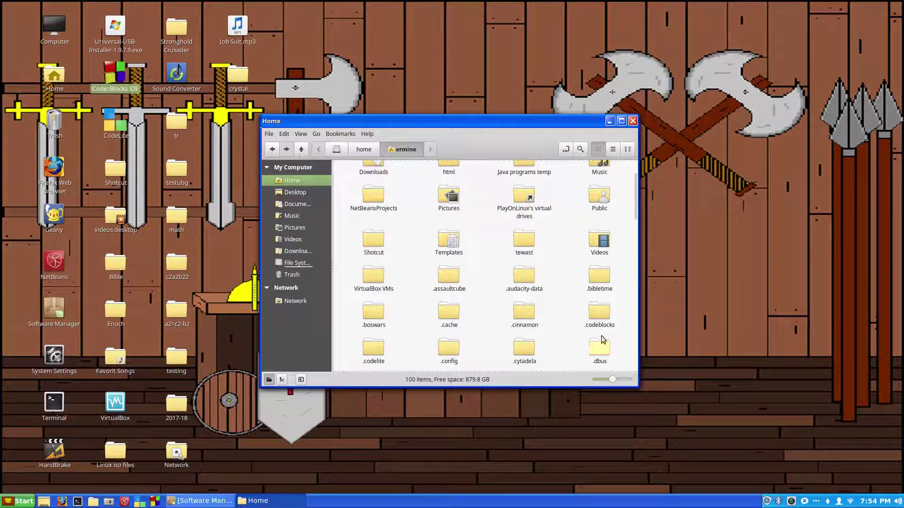
pyautogui.scroll(-2, 576, 285)
pyautogui.click(601, 263)
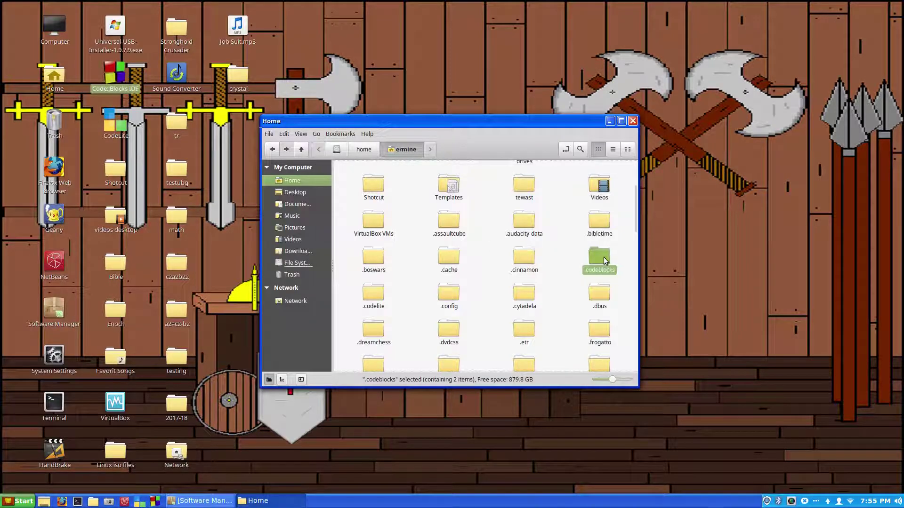
pyautogui.doubleClick(594, 262)
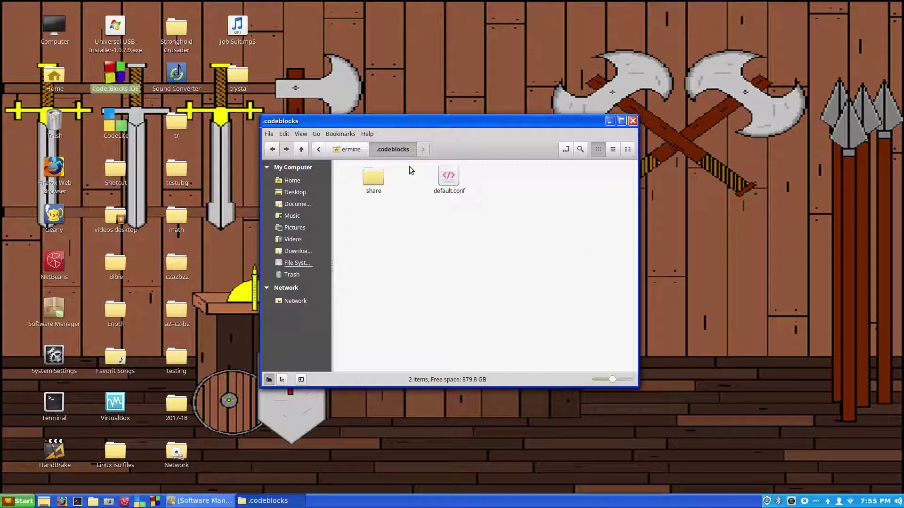
pyautogui.doubleClick(374, 182)
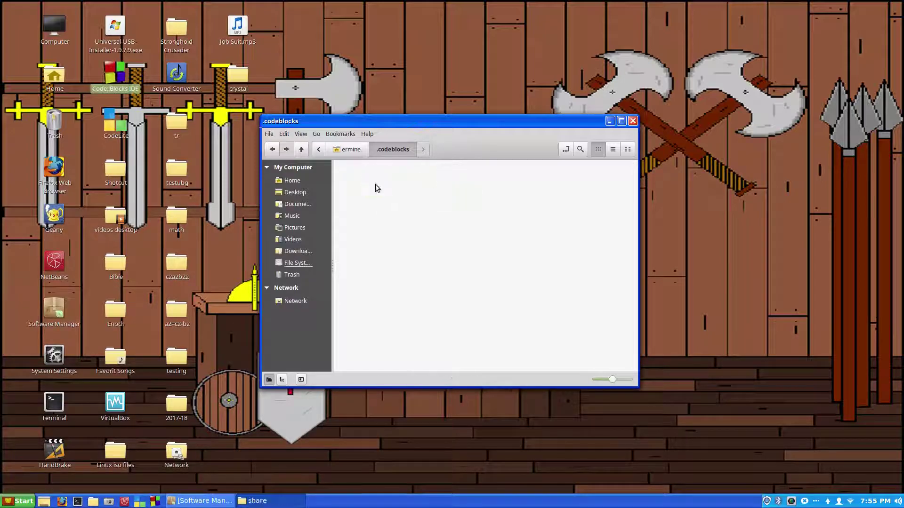
pyautogui.doubleClick(379, 182)
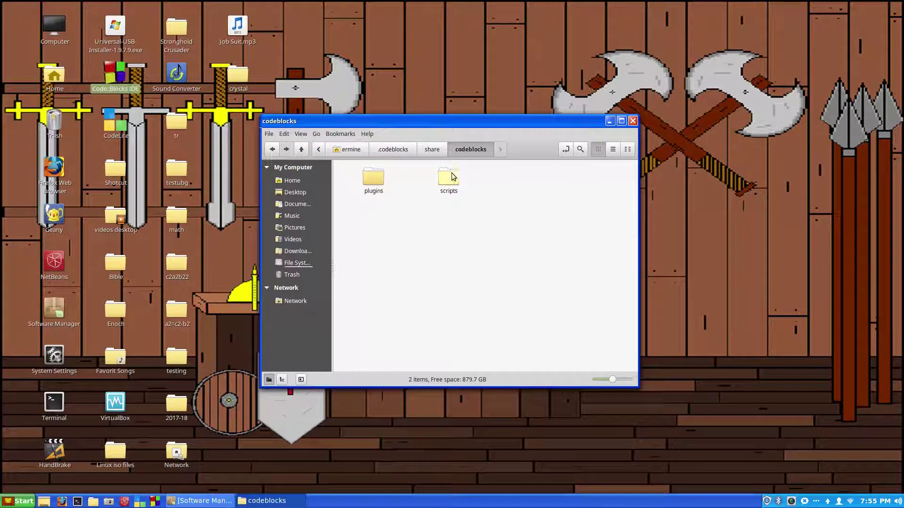
pyautogui.click(449, 178)
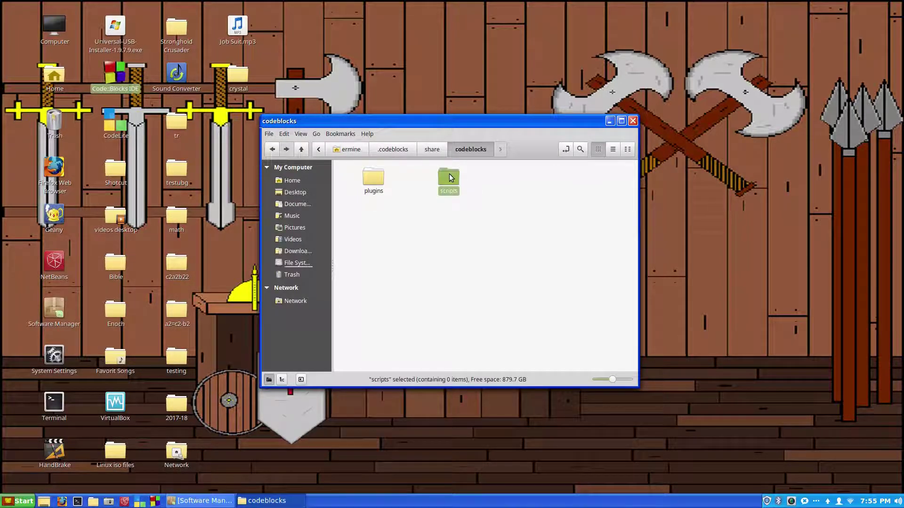
pyautogui.click(369, 184)
pyautogui.doubleClick(368, 180)
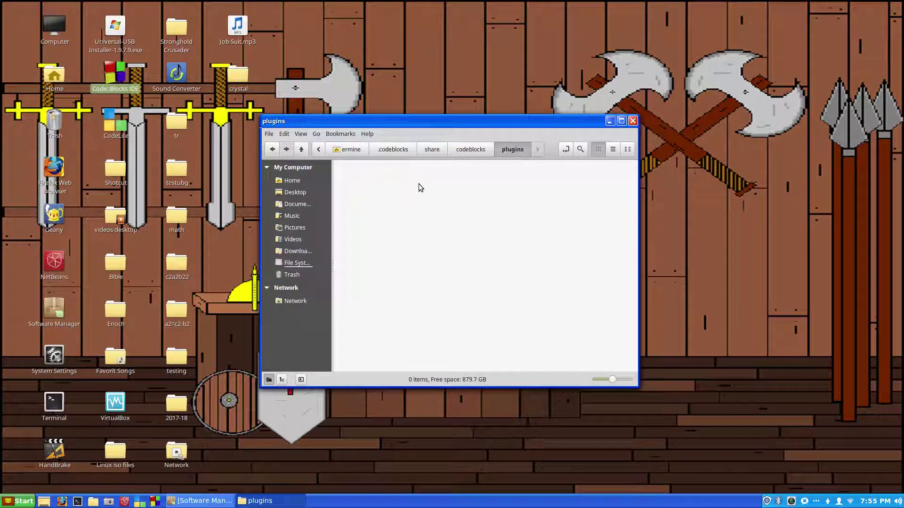
pyautogui.click(470, 149)
pyautogui.doubleClick(449, 177)
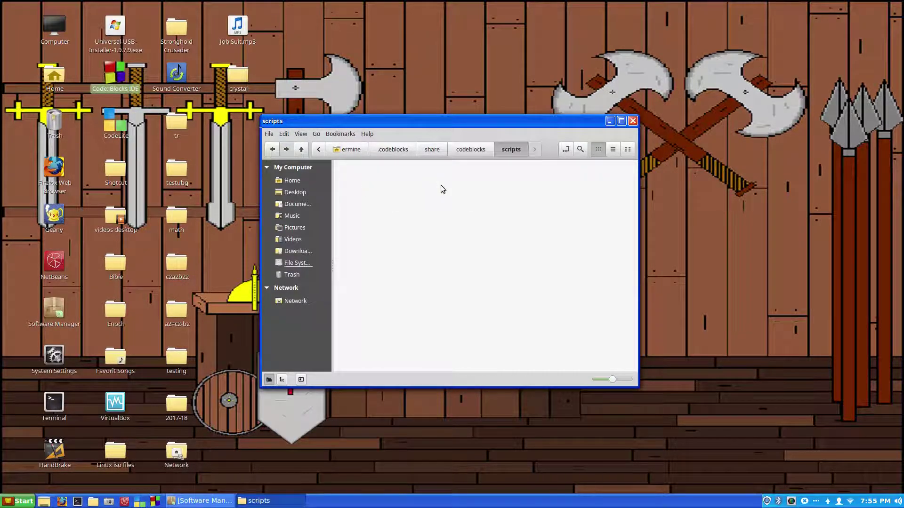
pyautogui.click(349, 149)
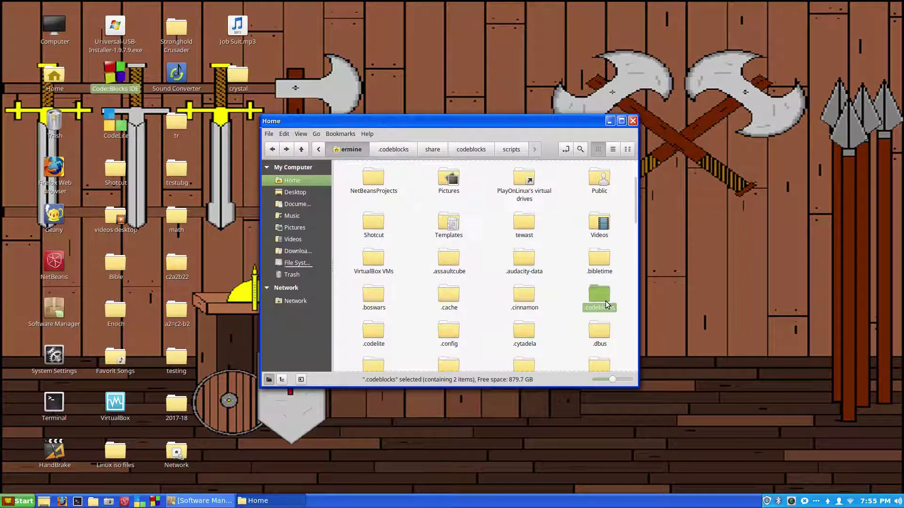
pyautogui.scroll(-2, 606, 304)
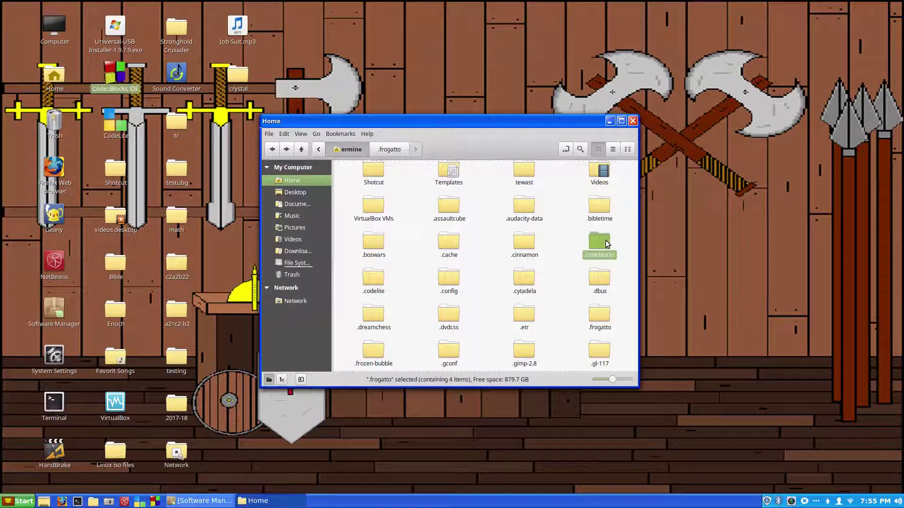
# Step: Permanently delete the .codeblocks folder, then install Codeblocks again and minimise Software Manager
pyautogui.rightClick(606, 245)
pyautogui.click(671, 423)
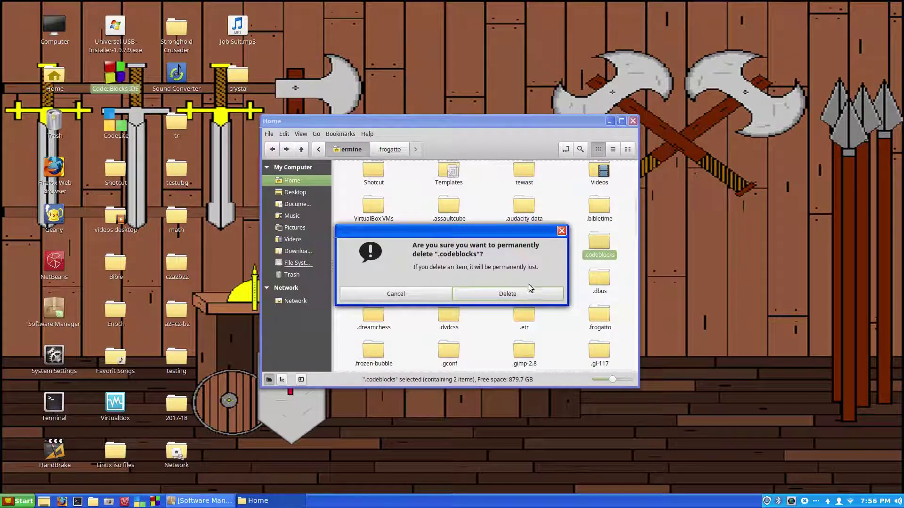
pyautogui.click(518, 293)
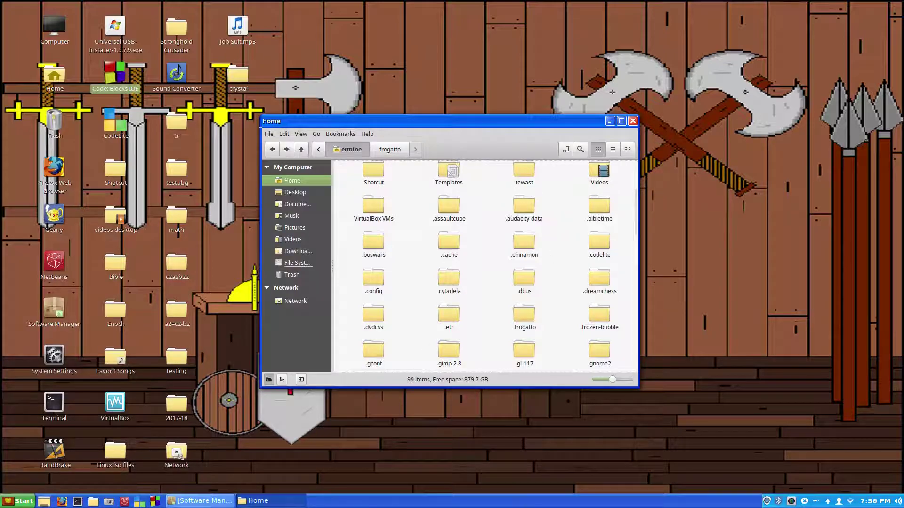
pyautogui.click(599, 241)
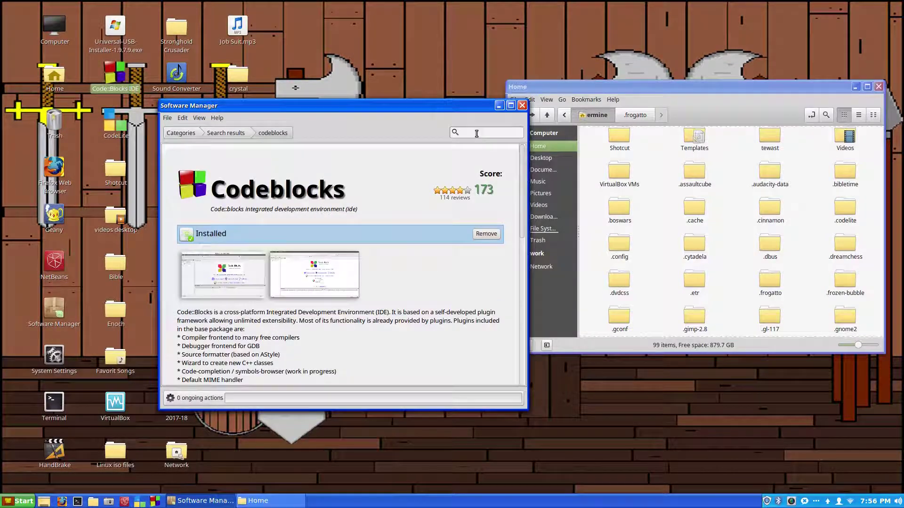
pyautogui.click(498, 105)
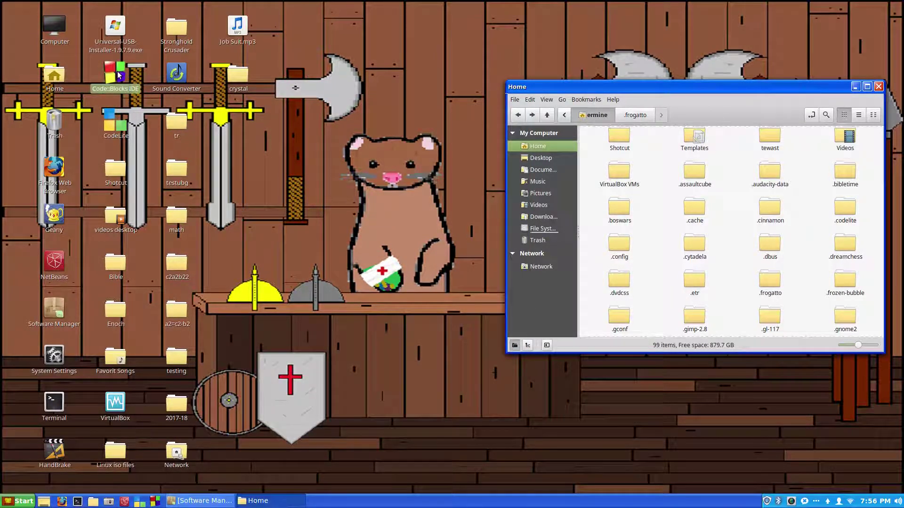
# Step: Launch Code::Blocks from the applications list and accept GNU GCC Compiler as default
pyautogui.press('super')
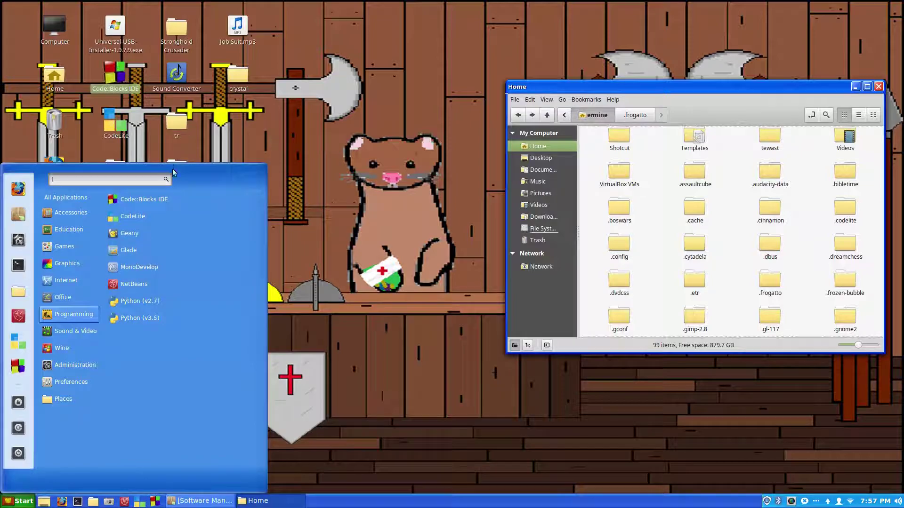
pyautogui.click(161, 203)
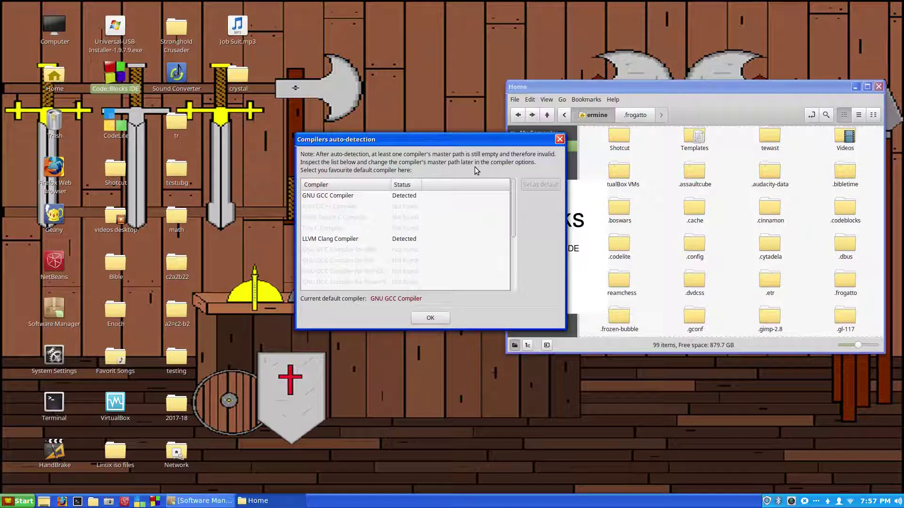
pyautogui.click(452, 195)
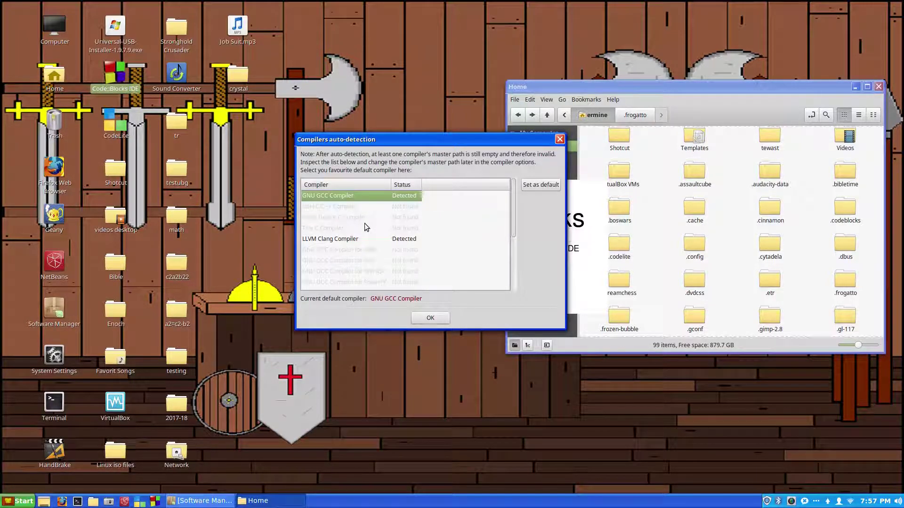
pyautogui.click(430, 318)
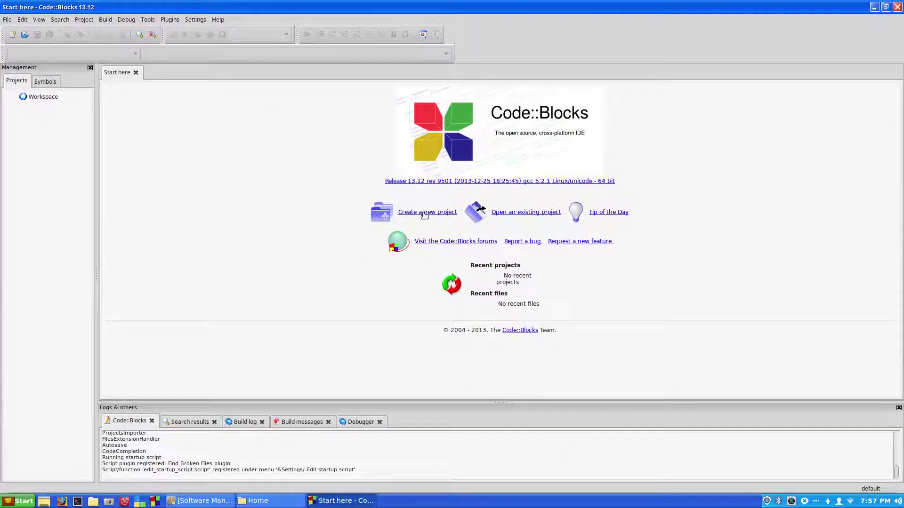
# Step: Start a new Console application project with C++ as the language
pyautogui.click(422, 213)
pyautogui.click(449, 190)
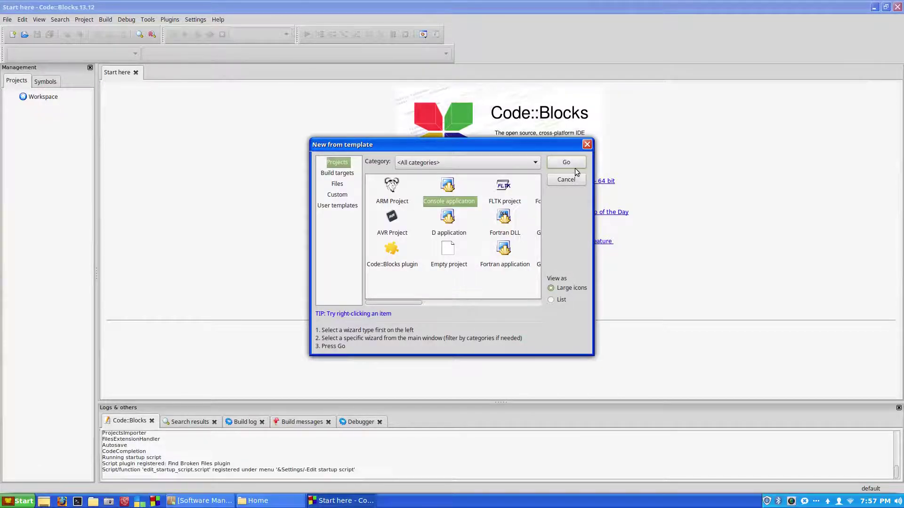
pyautogui.click(571, 164)
pyautogui.click(518, 348)
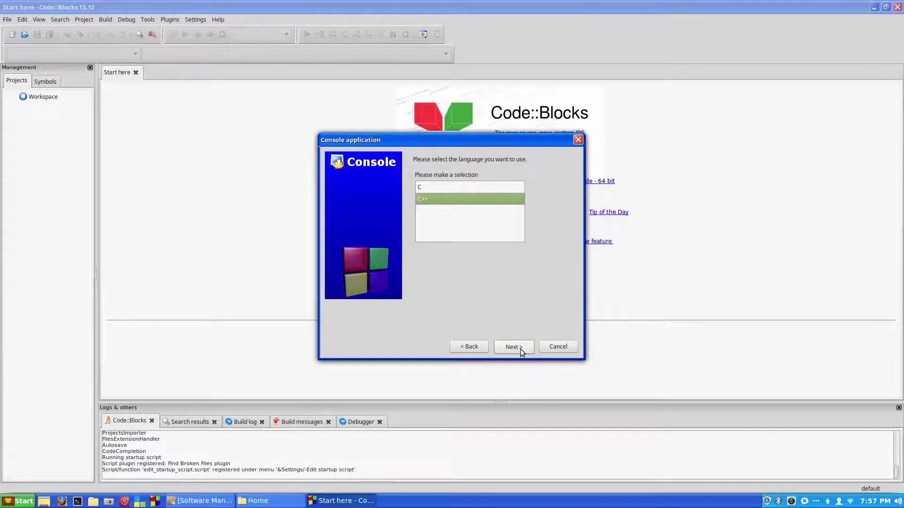
pyautogui.click(518, 348)
# Step: Title the project 'test' in /home/ermine/C++, declining to overwrite the existing project
pyautogui.write('test')
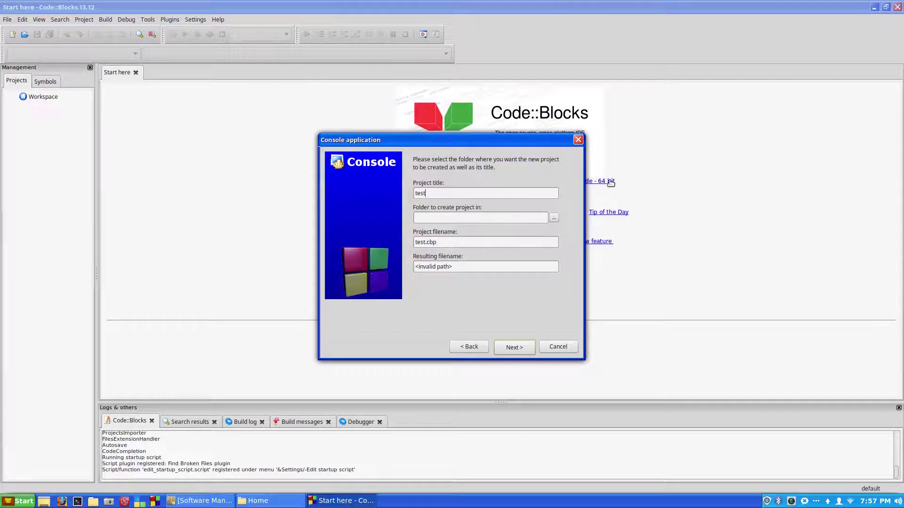
pyautogui.click(552, 219)
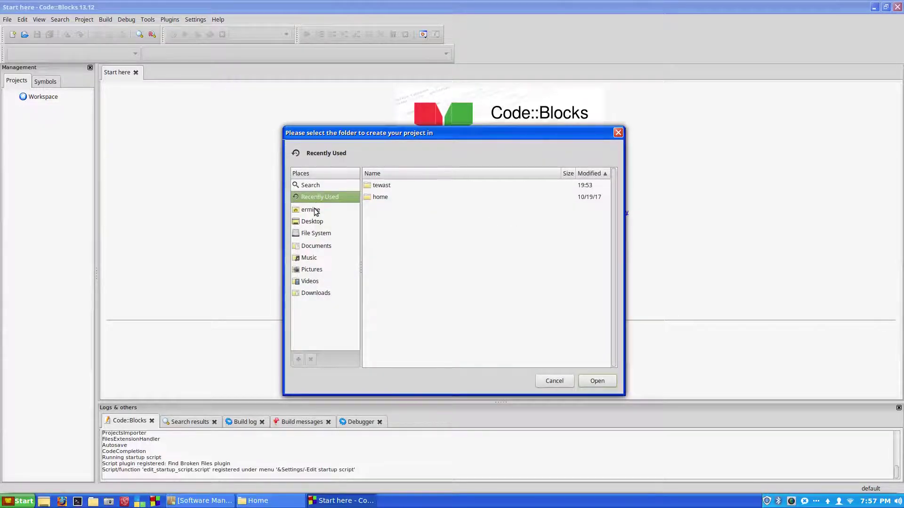
pyautogui.click(313, 209)
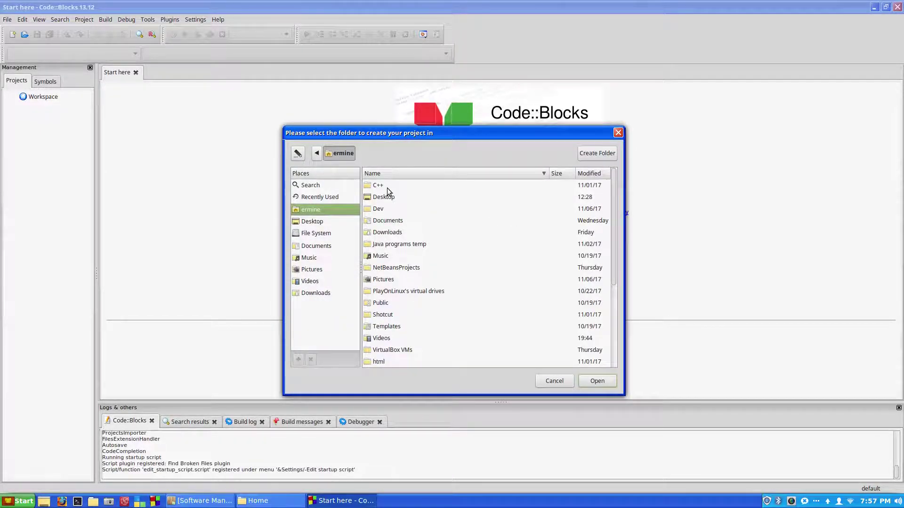
pyautogui.click(387, 188)
pyautogui.click(597, 385)
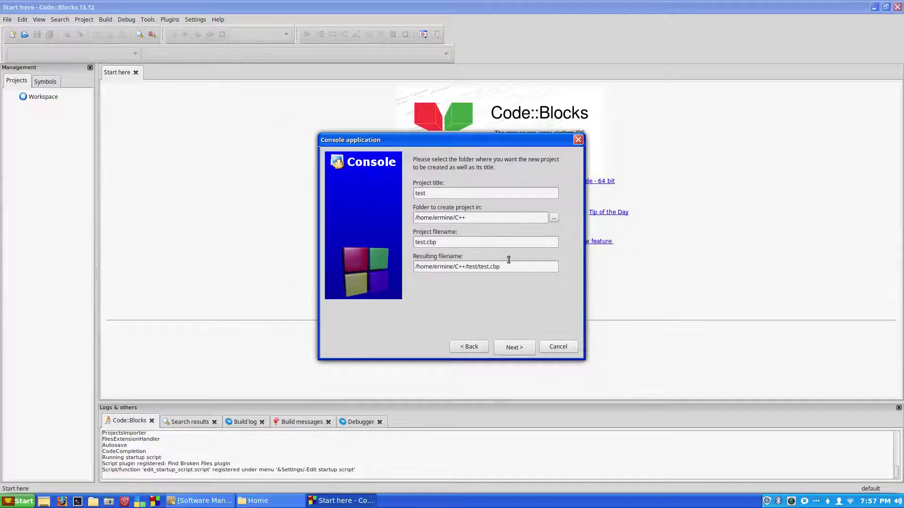
pyautogui.click(498, 350)
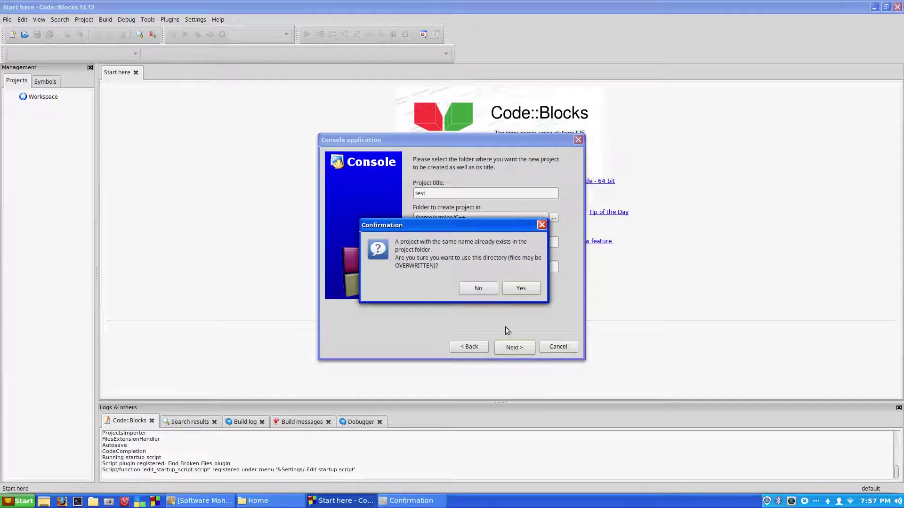
pyautogui.click(488, 287)
# Step: Change the project title to test123 and finish with the GNU GCC compiler settings
pyautogui.click(445, 193)
pyautogui.write('123')
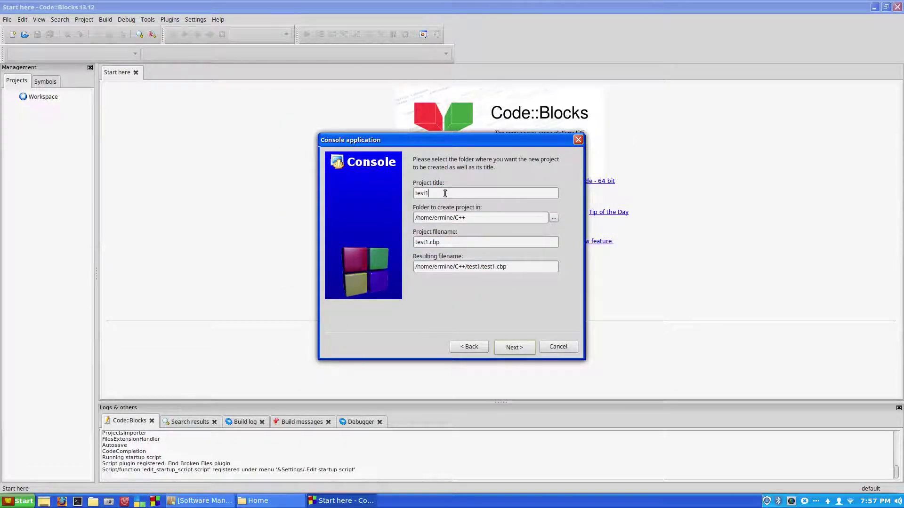
pyautogui.click(521, 346)
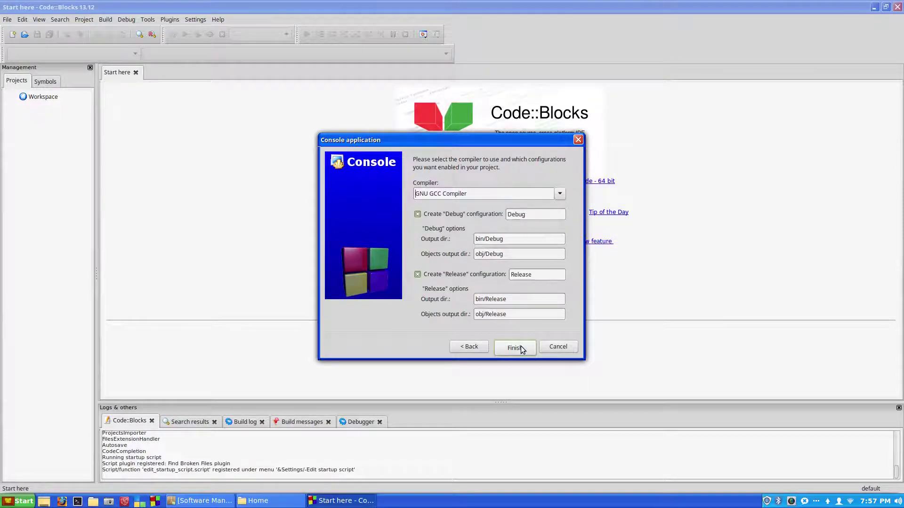
pyautogui.click(520, 346)
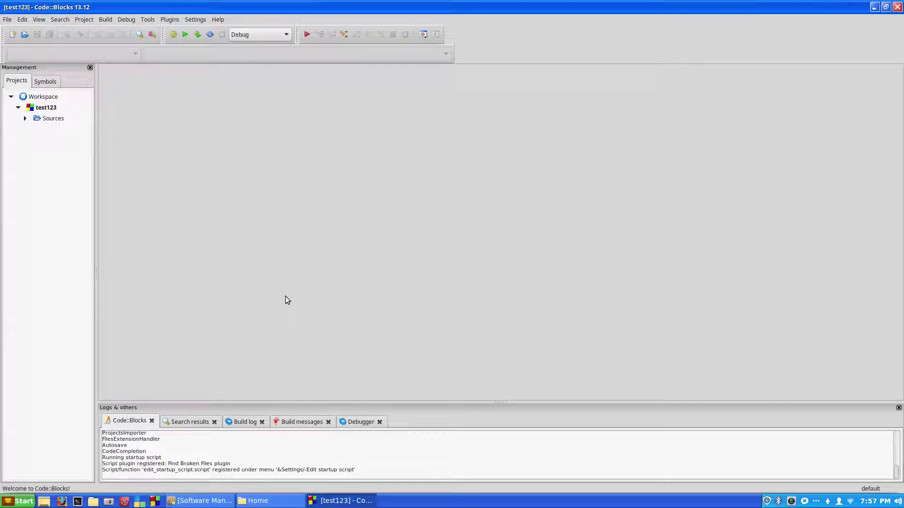
# Step: Open test123's main.cpp from Sources, build and run it to print Hello world!, then close the console
pyautogui.click(25, 119)
pyautogui.doubleClick(61, 129)
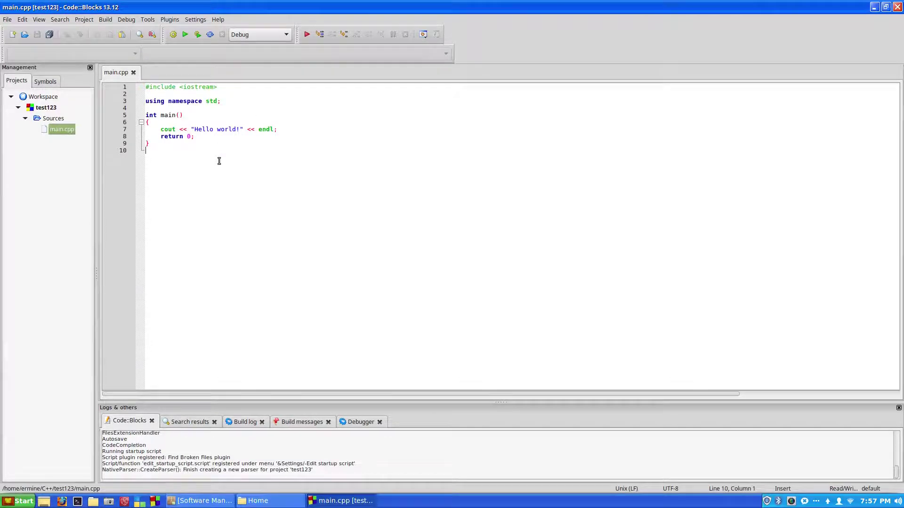
pyautogui.click(198, 35)
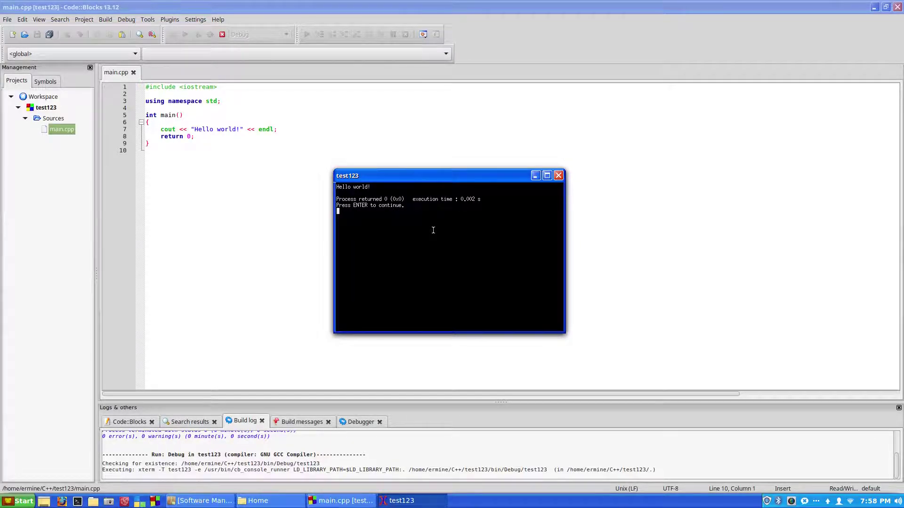
pyautogui.press('Return')
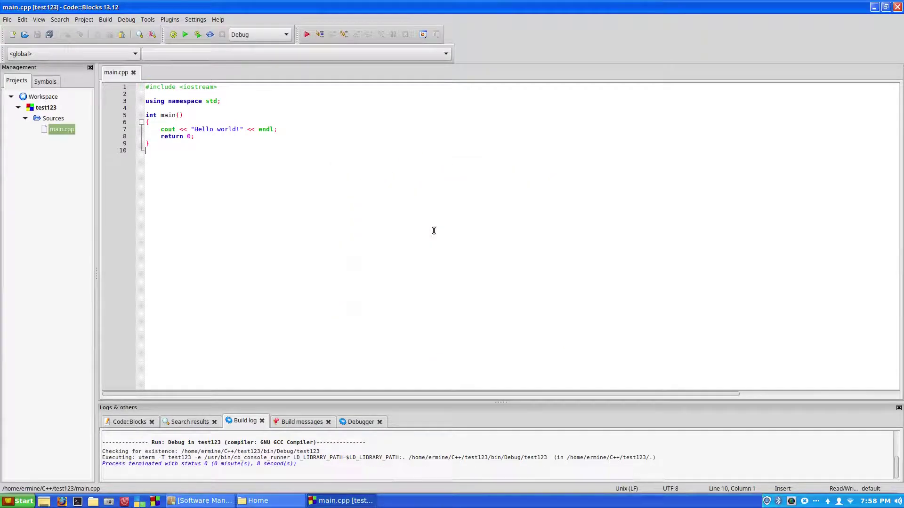
pyautogui.click(295, 140)
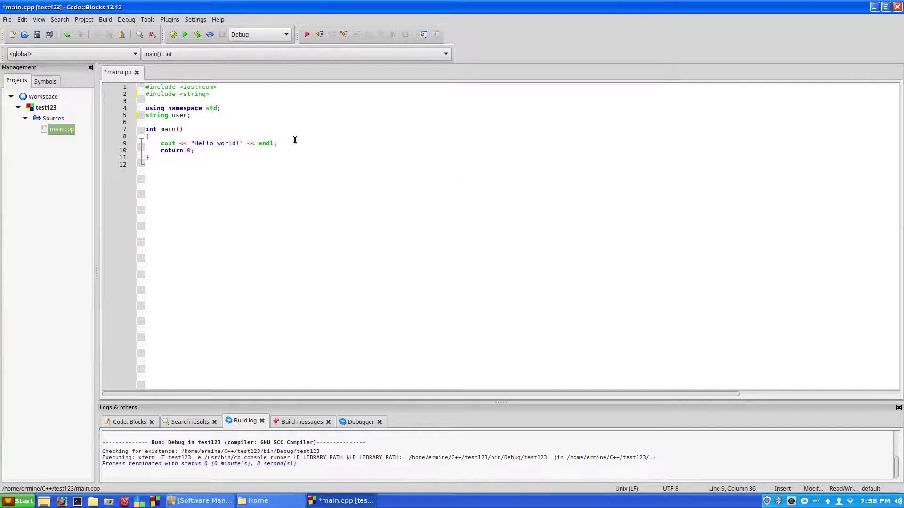
# Step: Add #include <string> and a global string user; to main.cpp, then bring the Home window forward
pyautogui.press('Return')
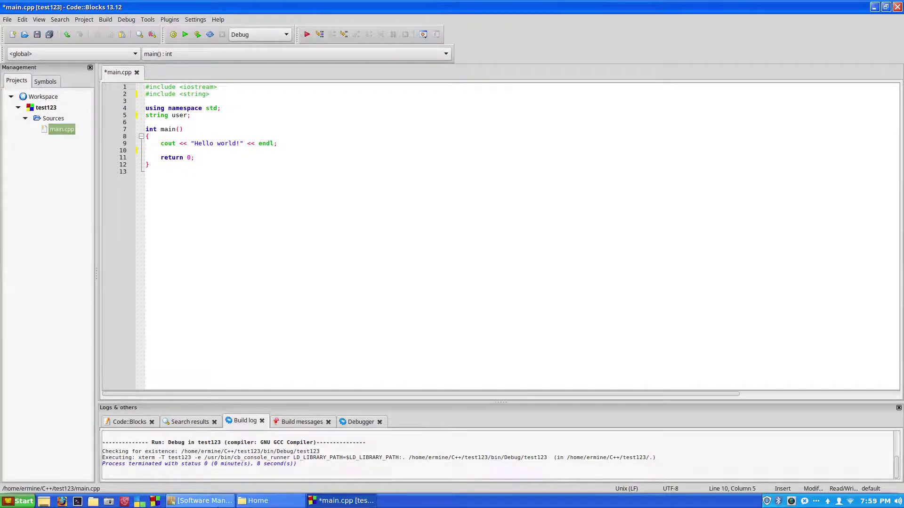
pyautogui.click(258, 501)
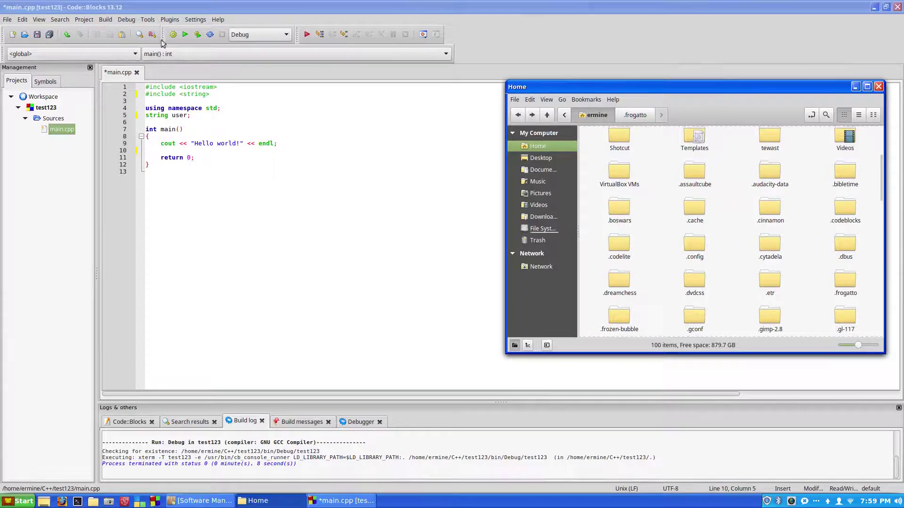
# Step: Browse the recreated .codeblocks folder to share/codeblocks, which has plugins and scripts, then return to Home
pyautogui.moveTo(661, 88); pyautogui.dragTo(508, 82)
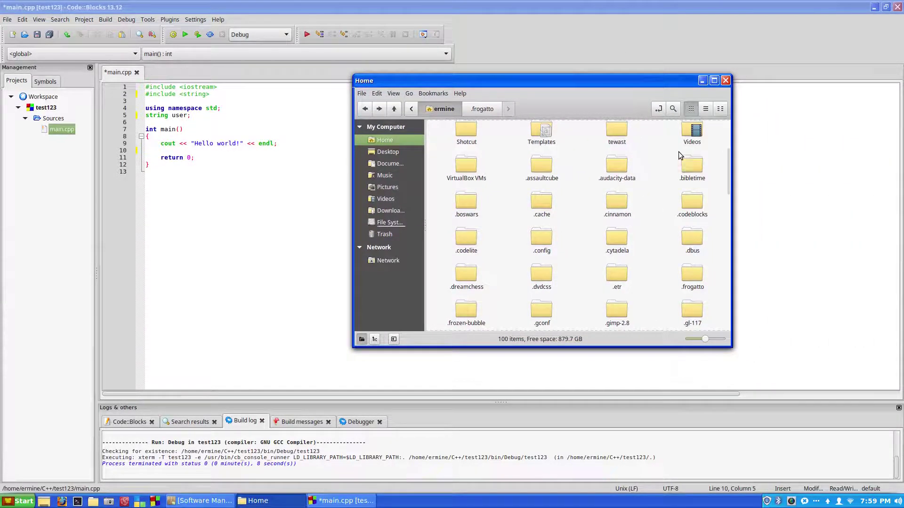
pyautogui.click(696, 207)
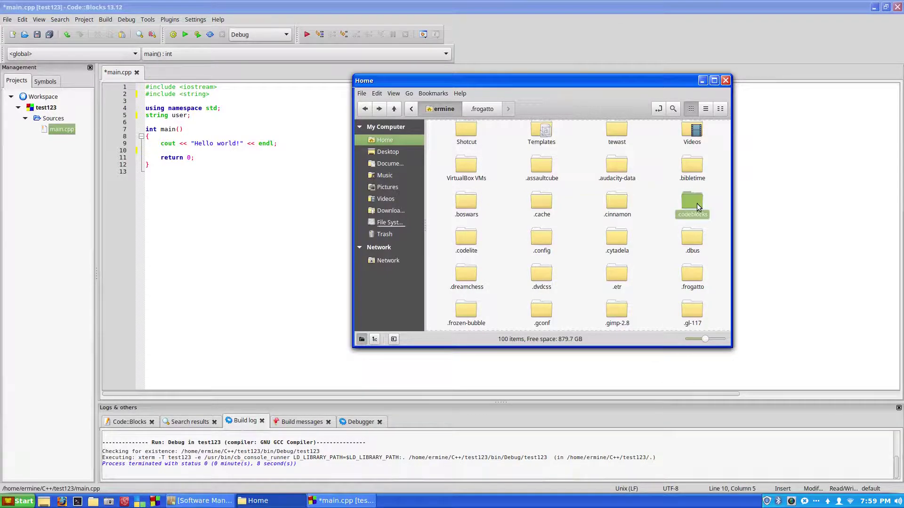
pyautogui.doubleClick(697, 203)
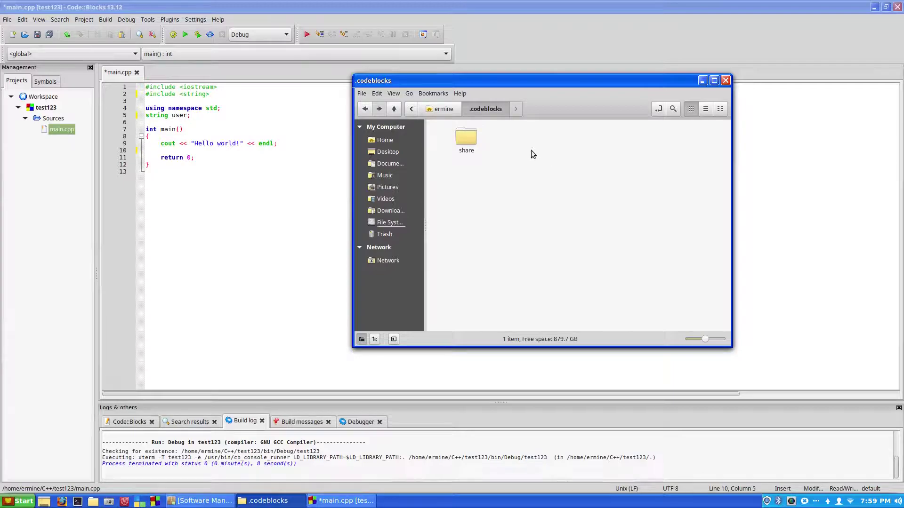
pyautogui.doubleClick(473, 137)
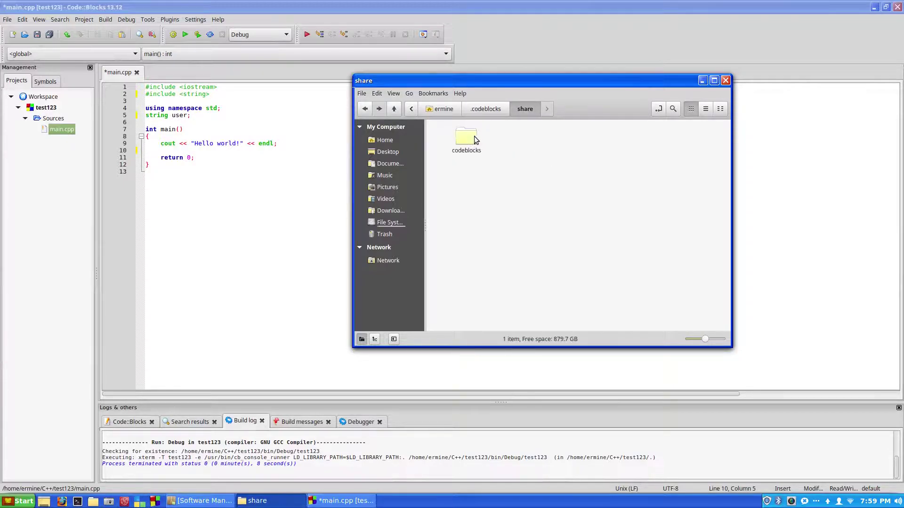
pyautogui.doubleClick(456, 145)
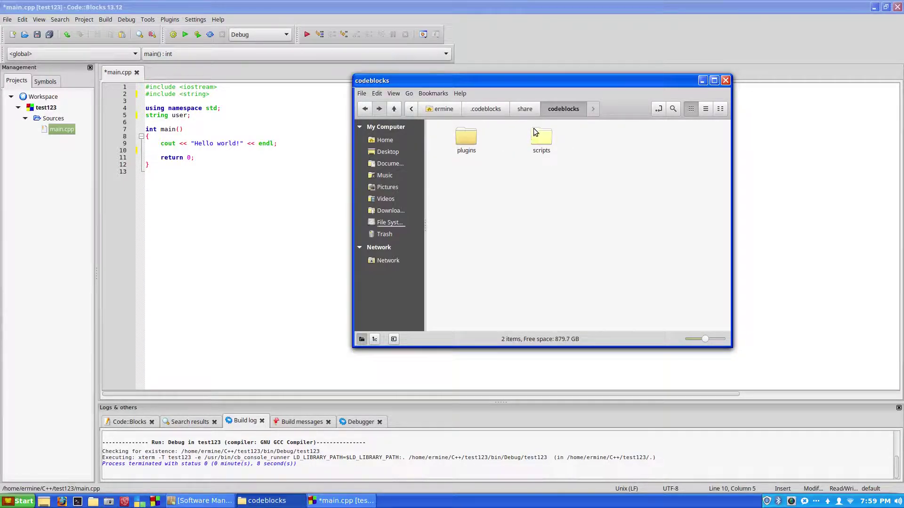
pyautogui.click(486, 108)
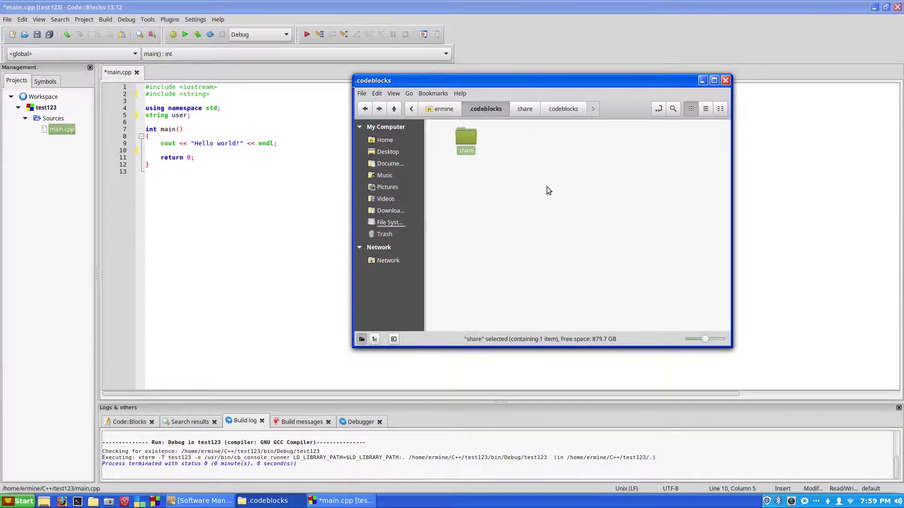
pyautogui.click(435, 106)
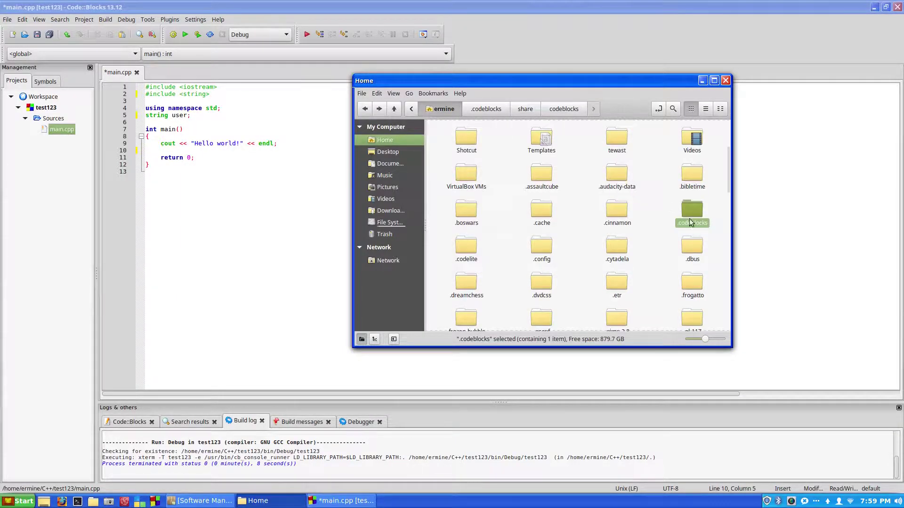